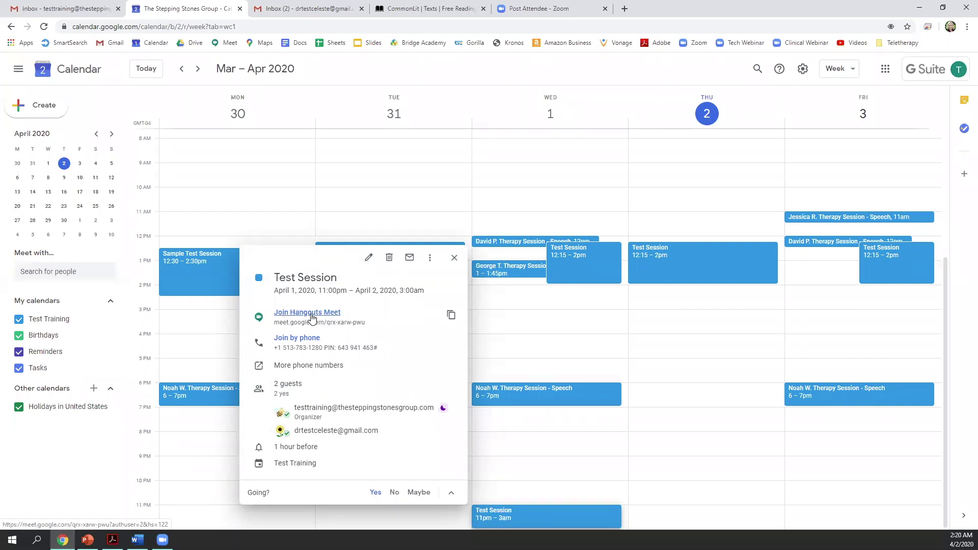
- Open the updated weekly therapy session invitation in the invitee's Gmail inbox and examine its event details and Meet joining info
click(293, 8)
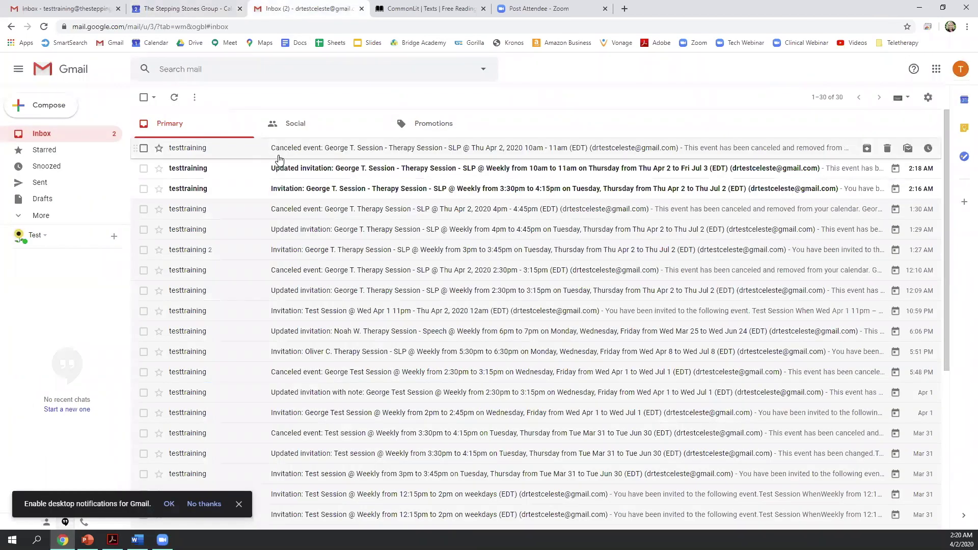
click(284, 172)
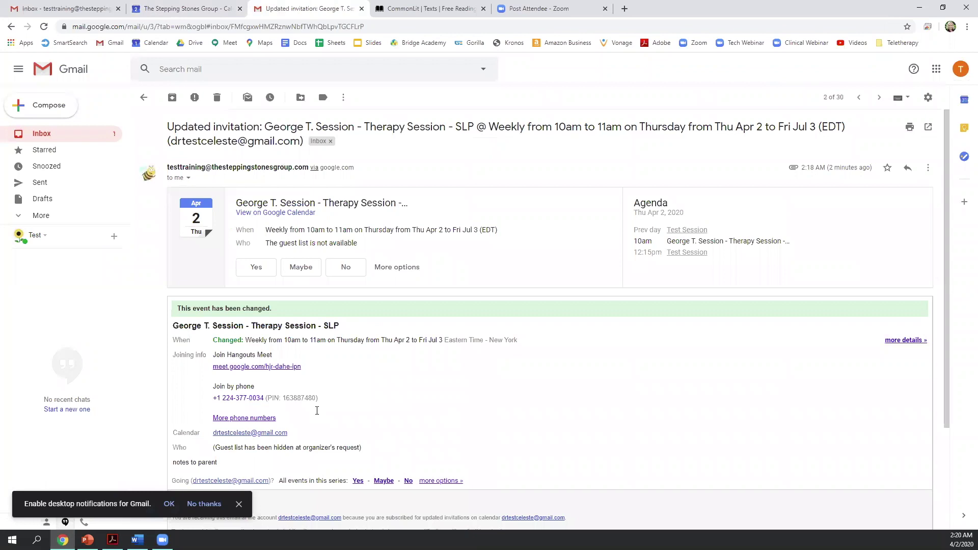
drag(176, 308, 326, 376)
click(326, 376)
- Return to the calendar and join the Test Session event's Hangouts Meet call
click(188, 7)
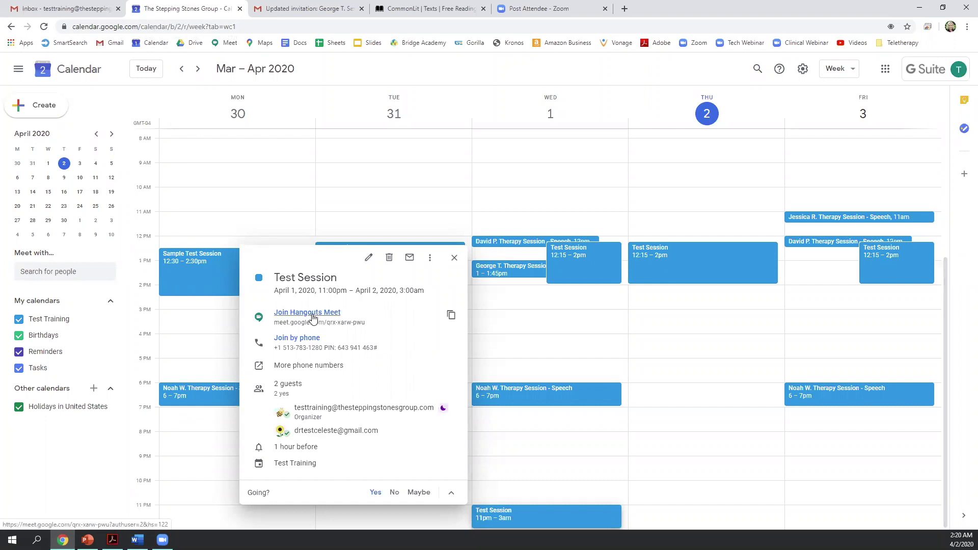
click(313, 313)
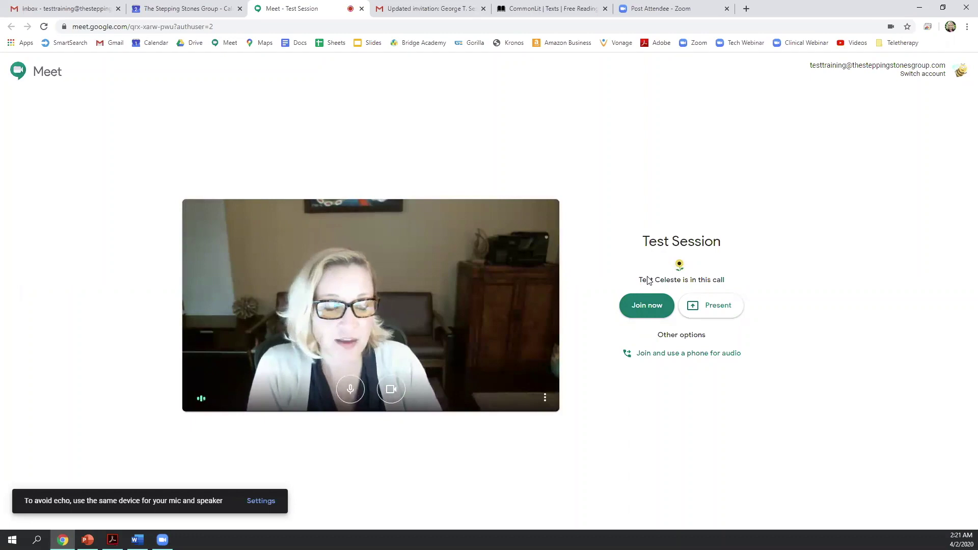
click(646, 310)
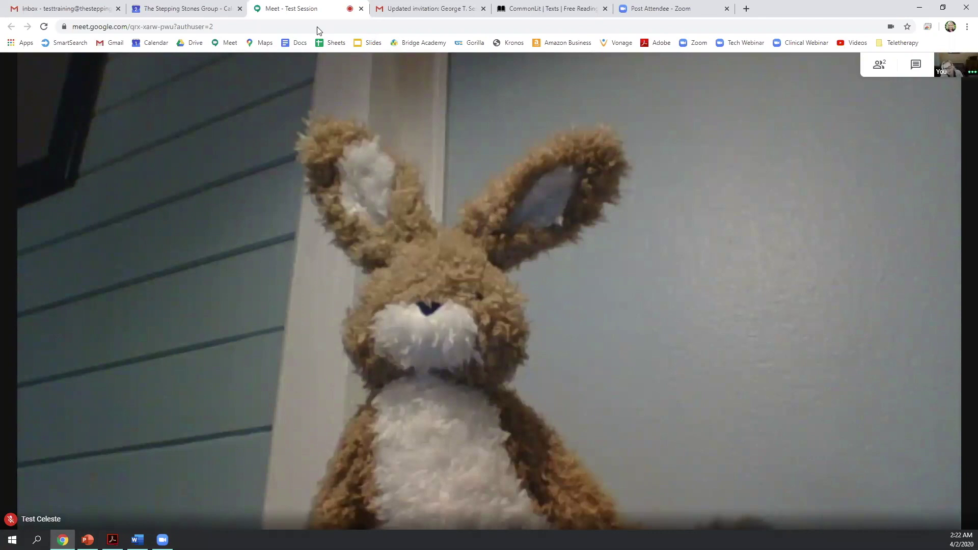
- Separate the Meet call into its own browser window, make it narrower and position it over the calendar
drag(317, 31, 321, 70)
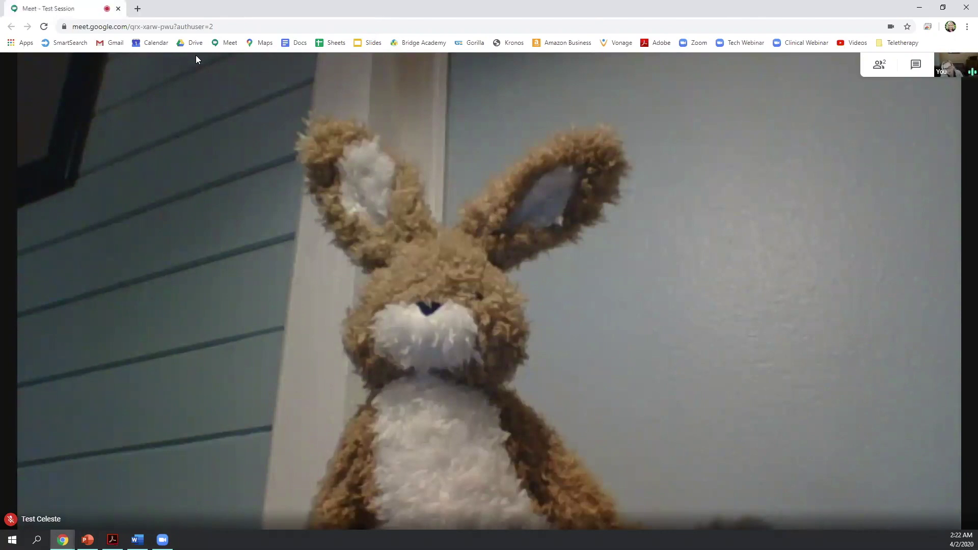
click(943, 9)
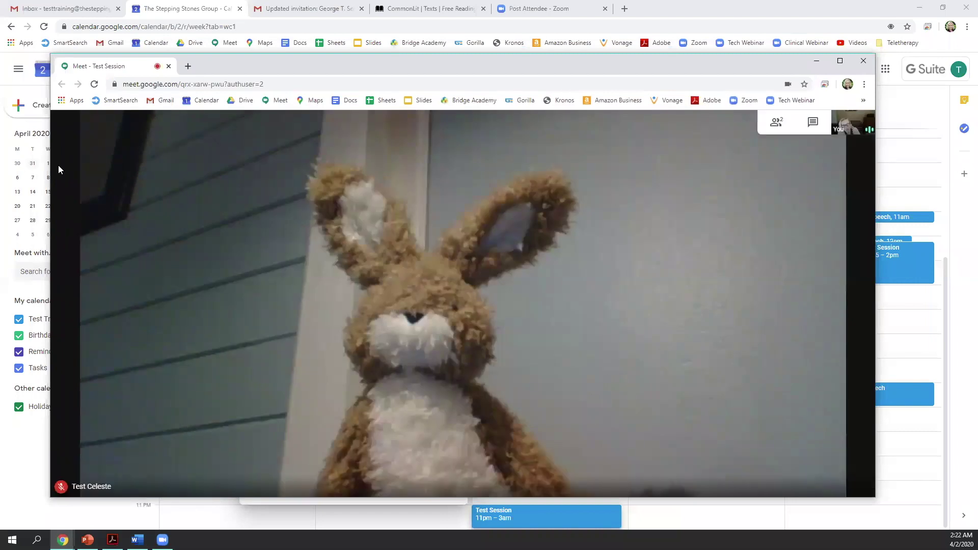
drag(48, 163, 195, 163)
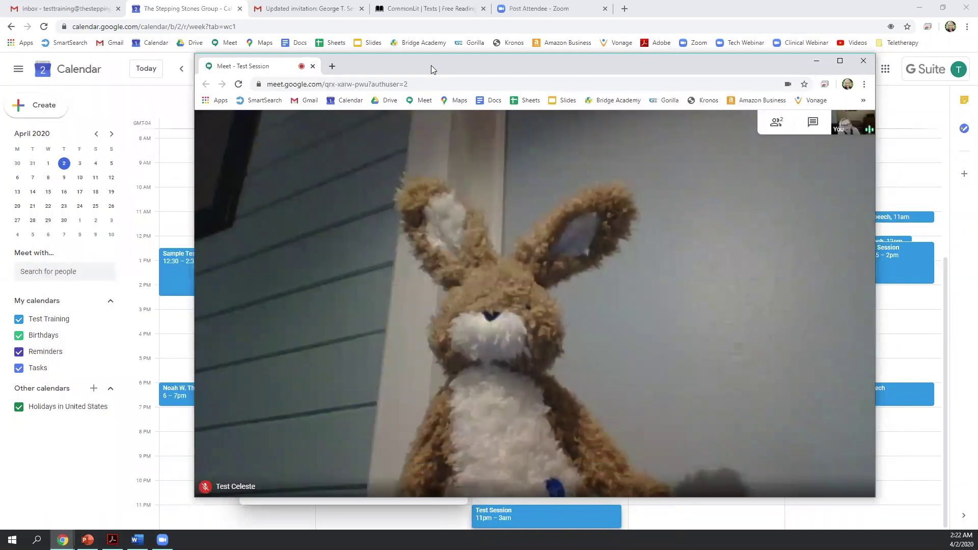
drag(431, 65, 345, 79)
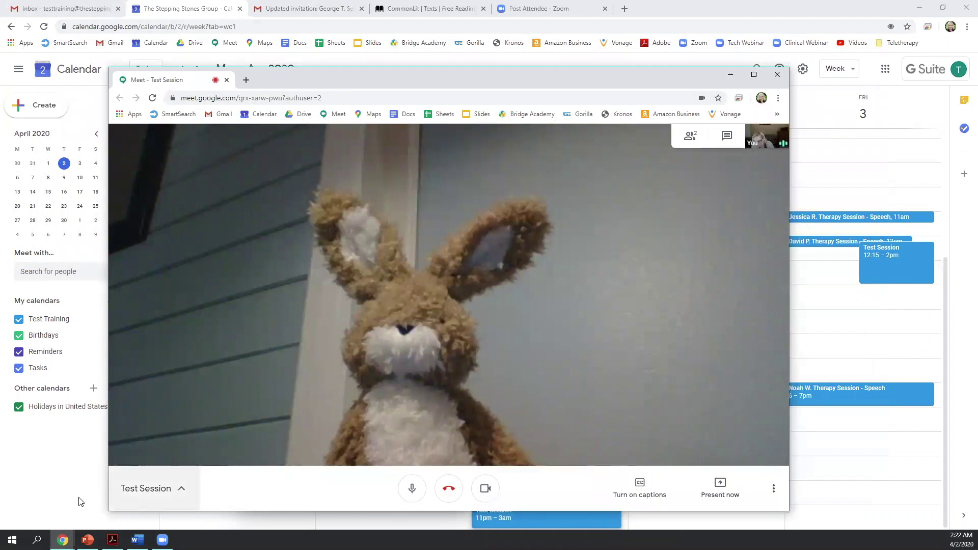
- Switch to the separate Meet - Test Session window and maximize it
click(63, 539)
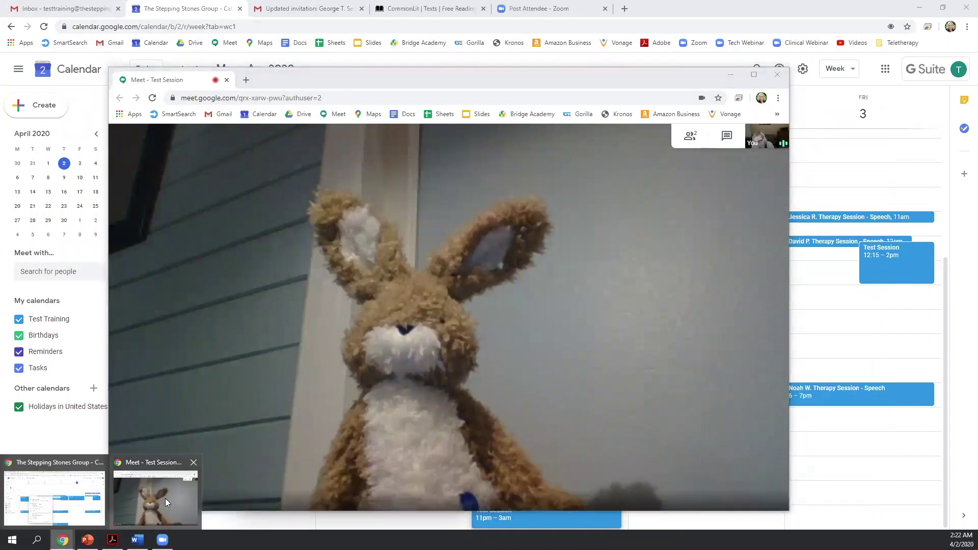
mouse_move(148, 505)
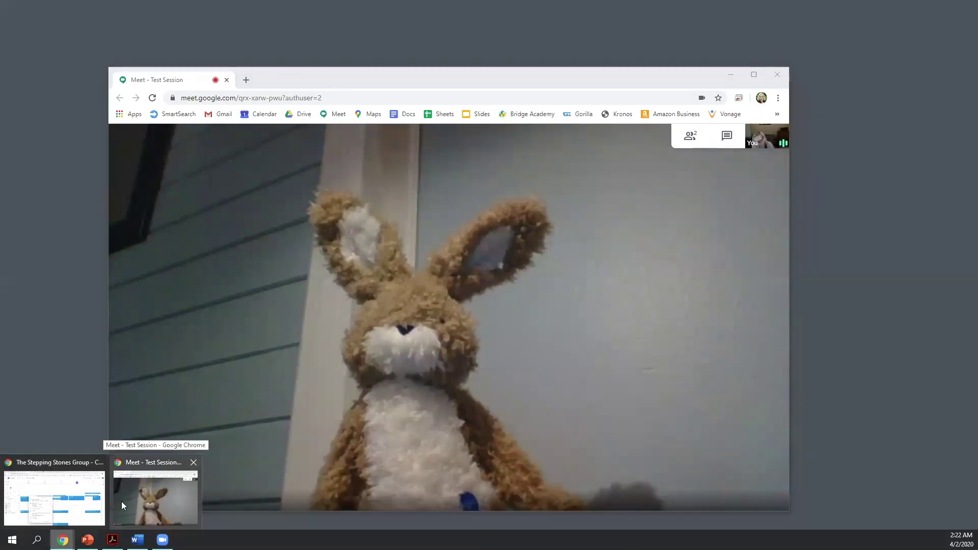
click(148, 504)
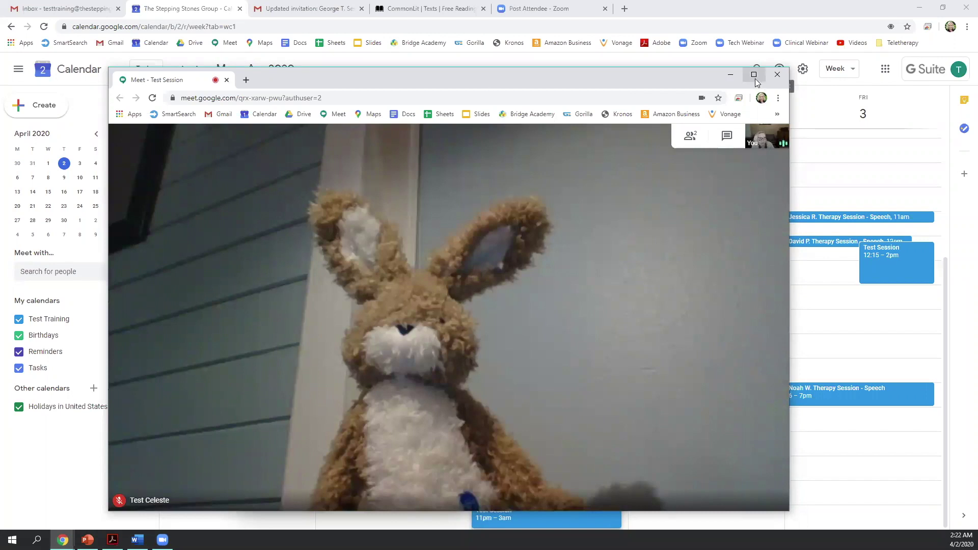
double_click(711, 86)
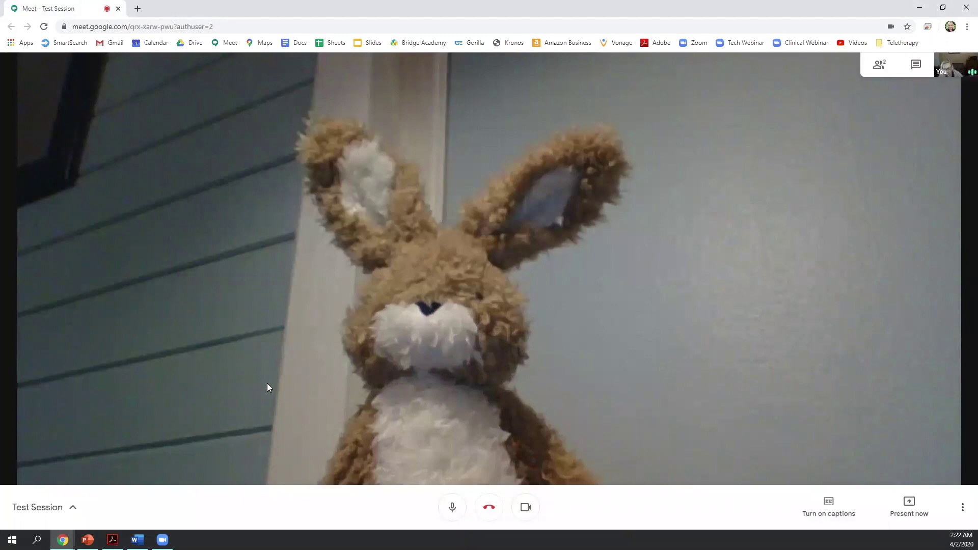
- Open the call's participant list, pin the other participant's video as the main view, and close the list
click(880, 66)
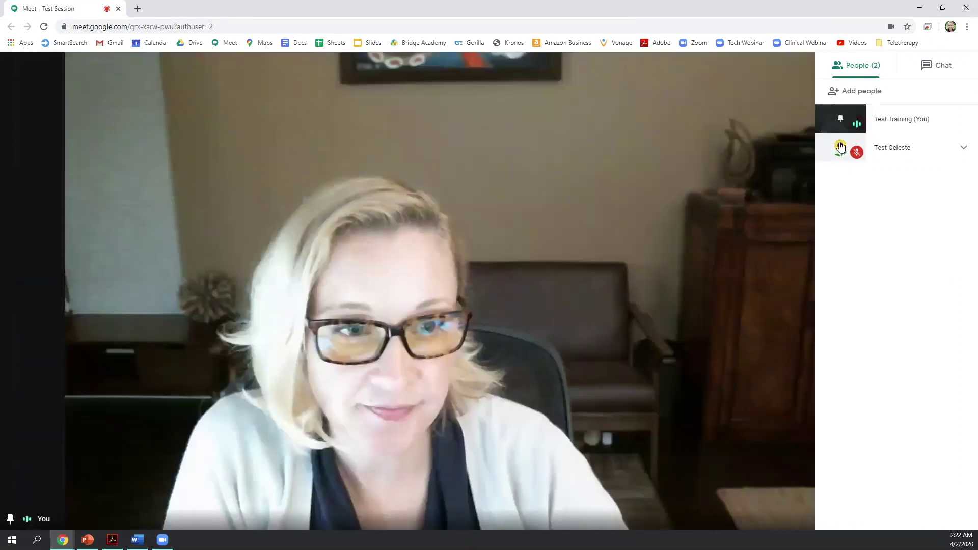
click(841, 147)
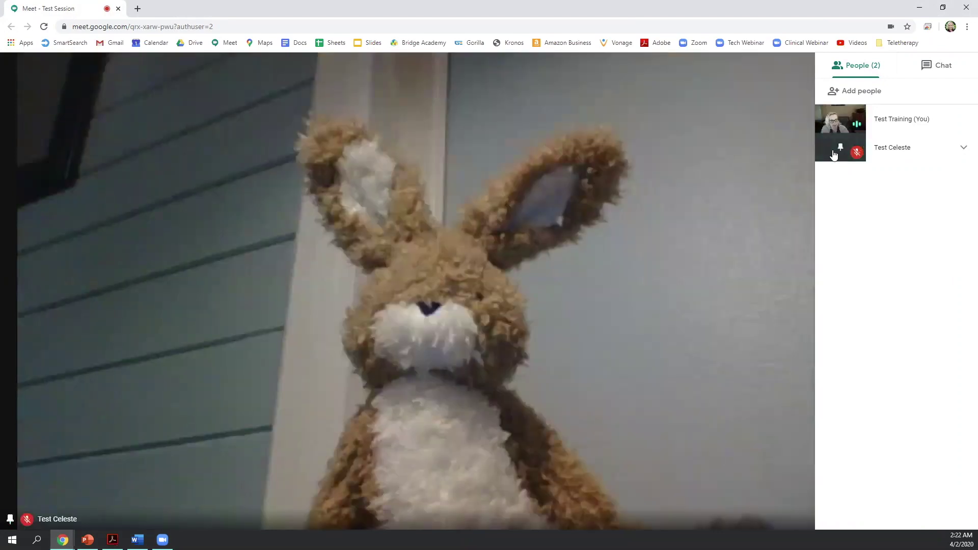
click(464, 274)
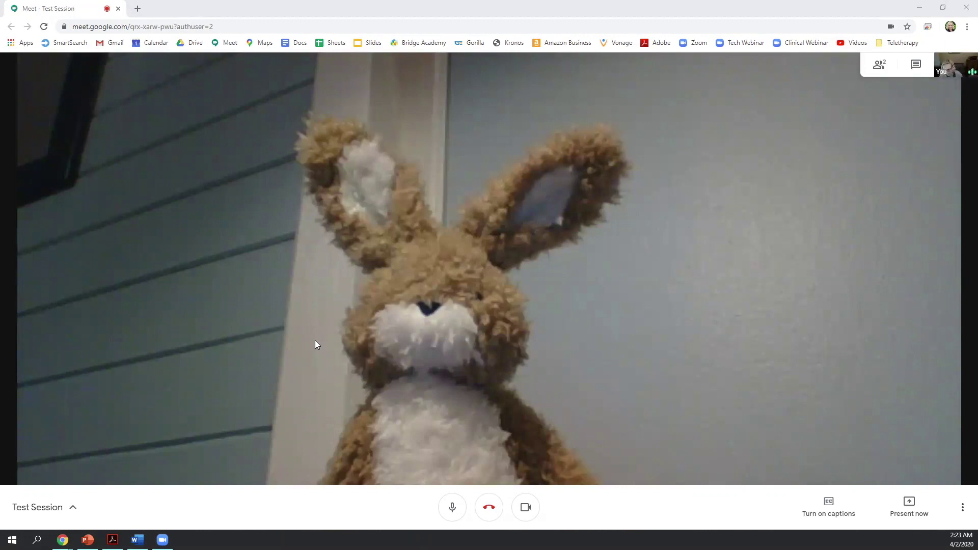
- View the Test Session meeting details, highlight the meeting link in the joining info, and close the details
click(73, 510)
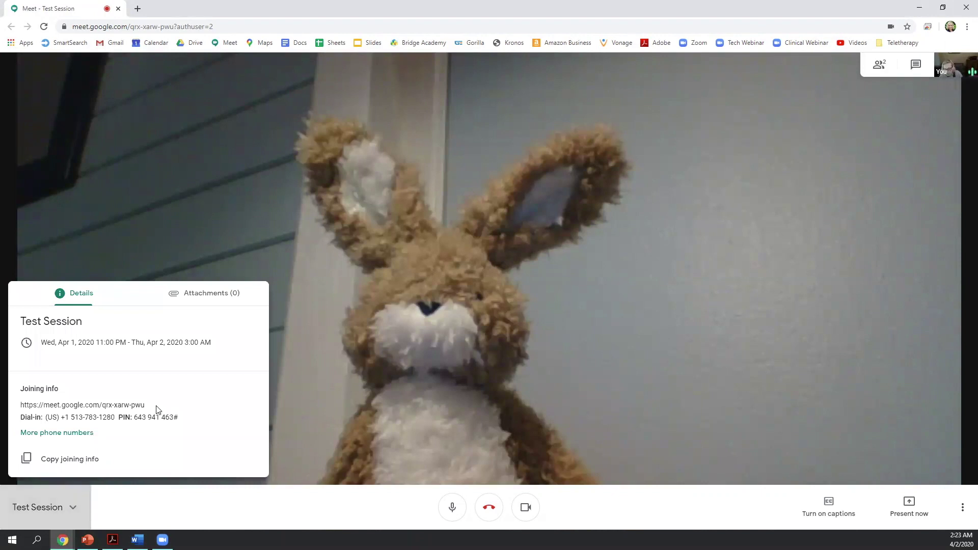
drag(157, 406, 20, 411)
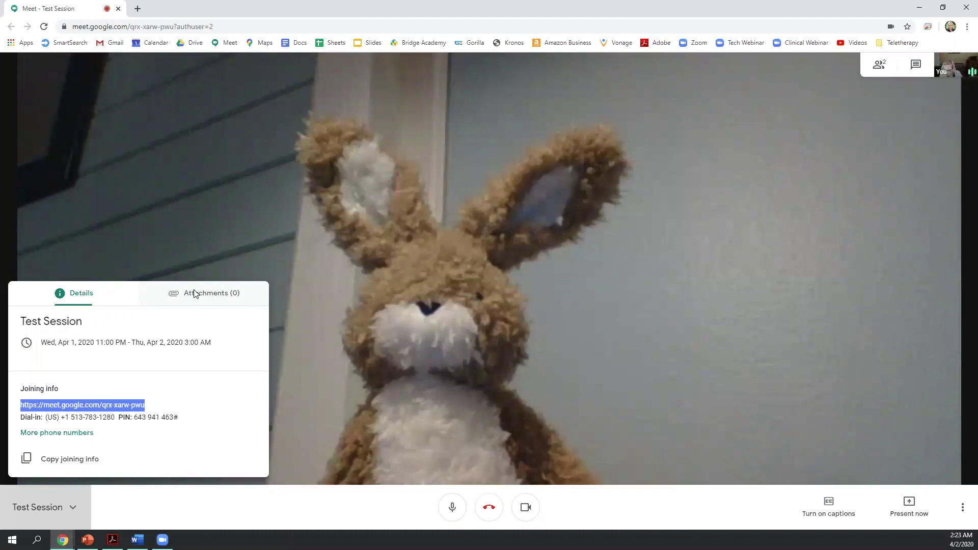
click(191, 257)
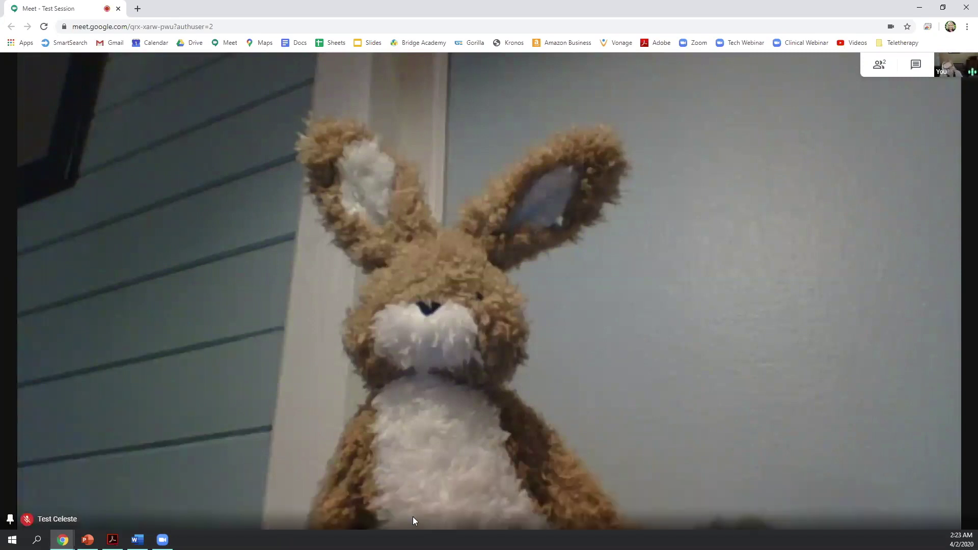
- Turn the camera off and back on, and mute and unmute the microphone
mouse_move(530, 520)
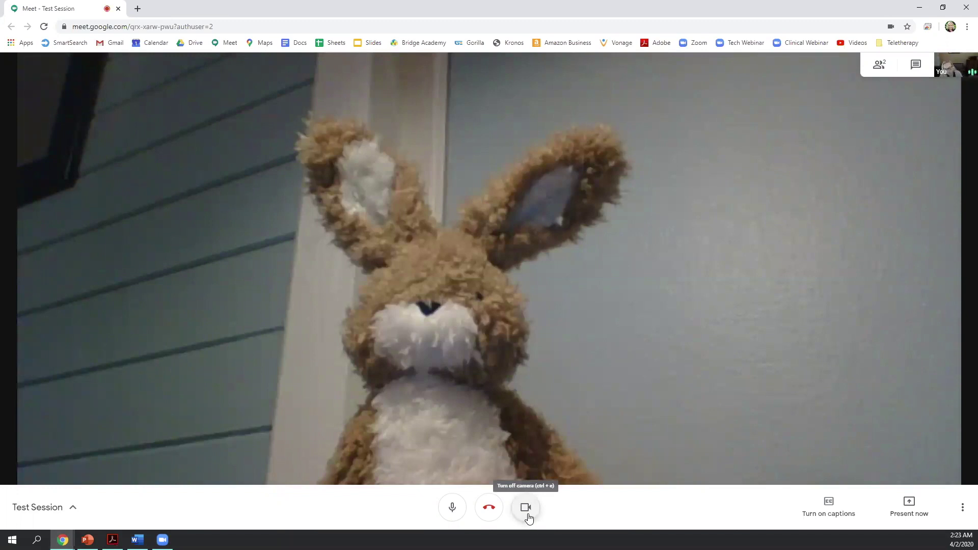
click(529, 519)
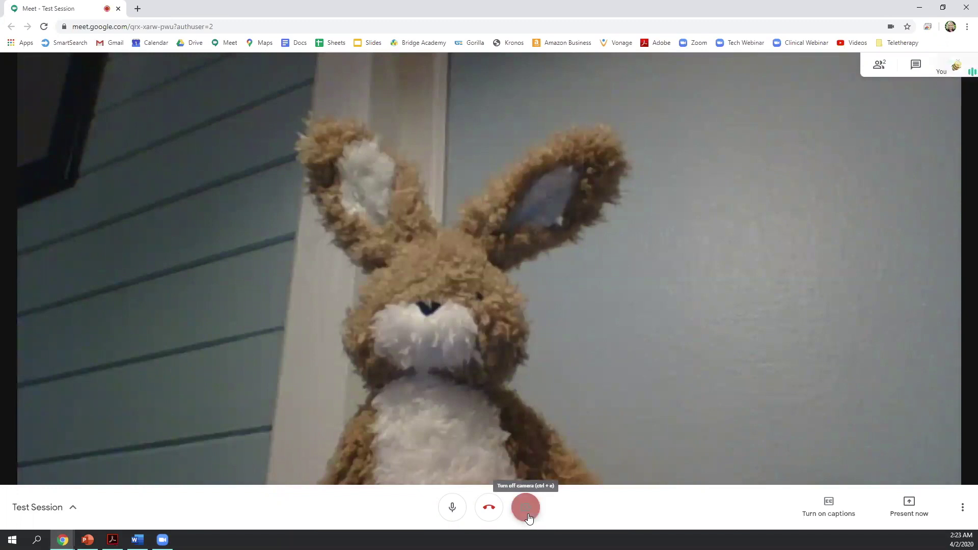
click(458, 519)
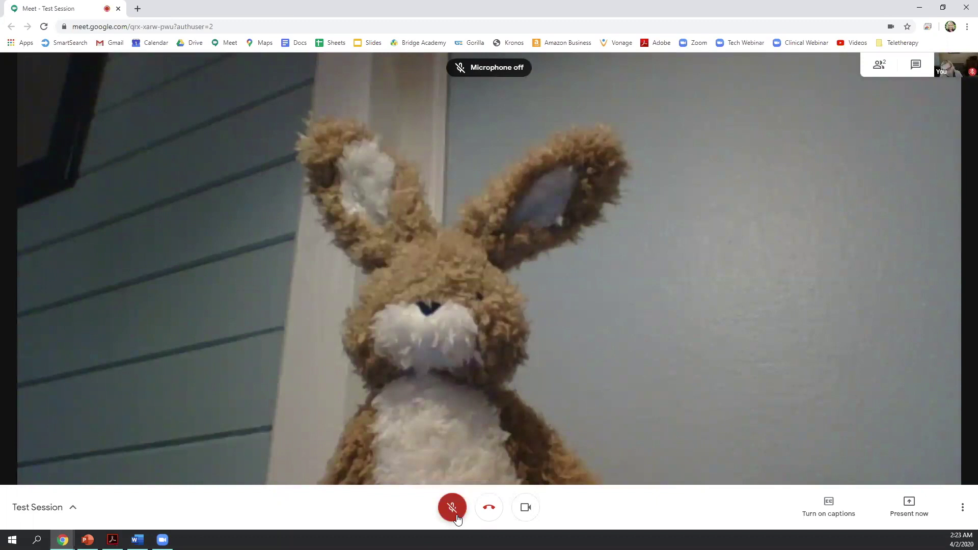
click(457, 517)
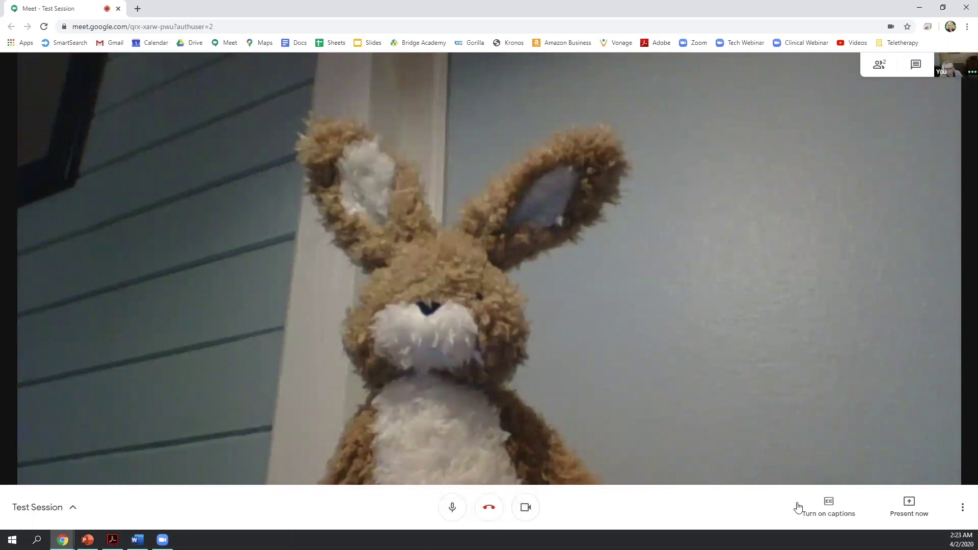
- Review the call's audio and video settings, including the speaker choices, camera and resolutions, and close the settings
click(965, 509)
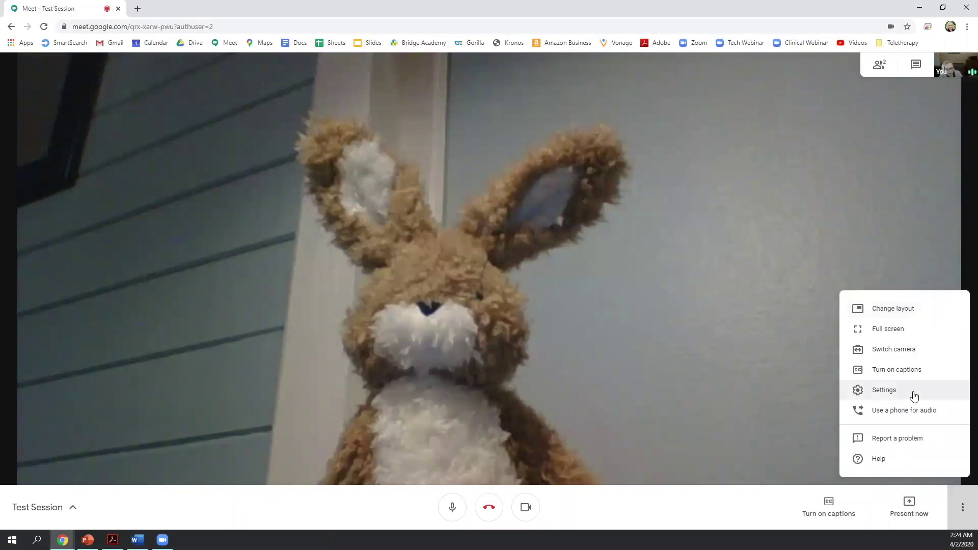
click(913, 393)
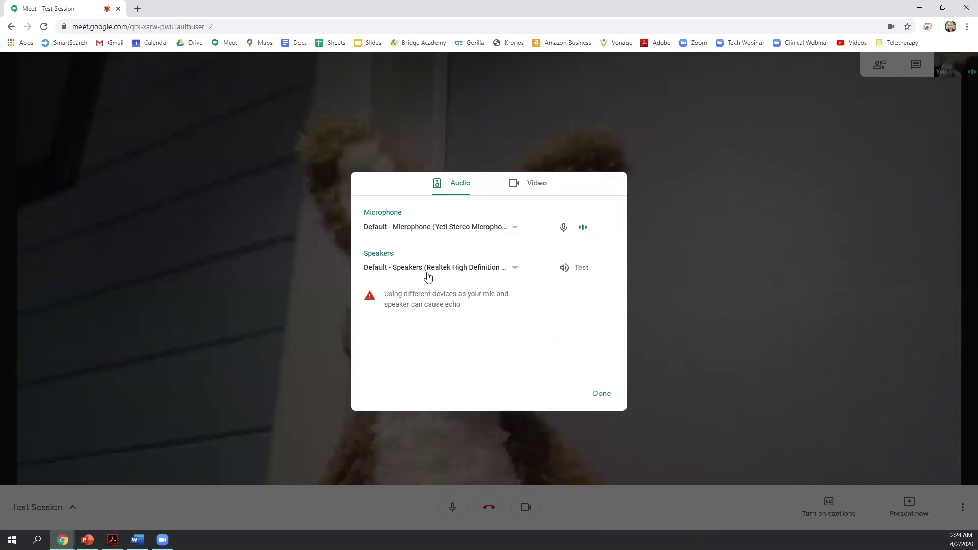
click(515, 270)
click(513, 271)
click(532, 184)
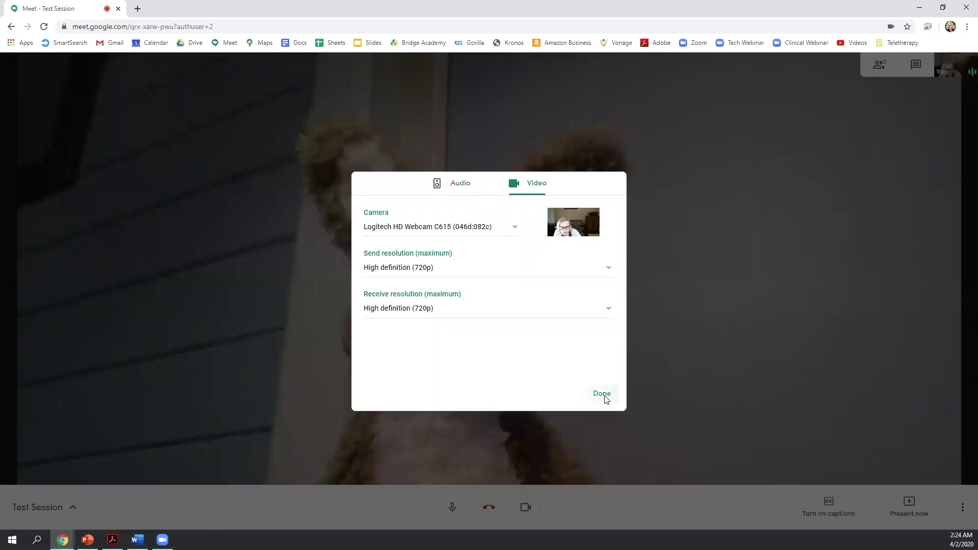
click(601, 394)
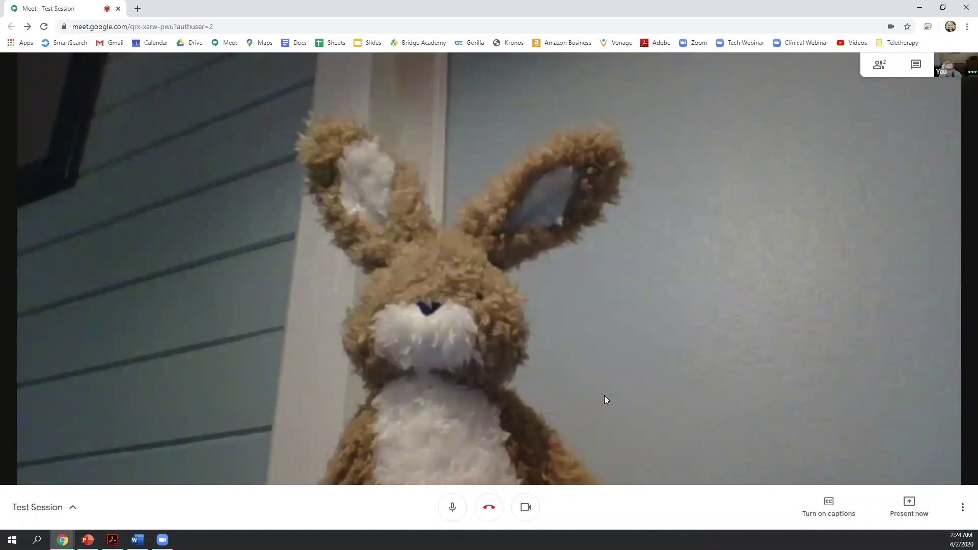
- Examine the Auto, Sidebar, Spotlight and Tiled layouts and the remaining call options, keeping the current layout
click(964, 512)
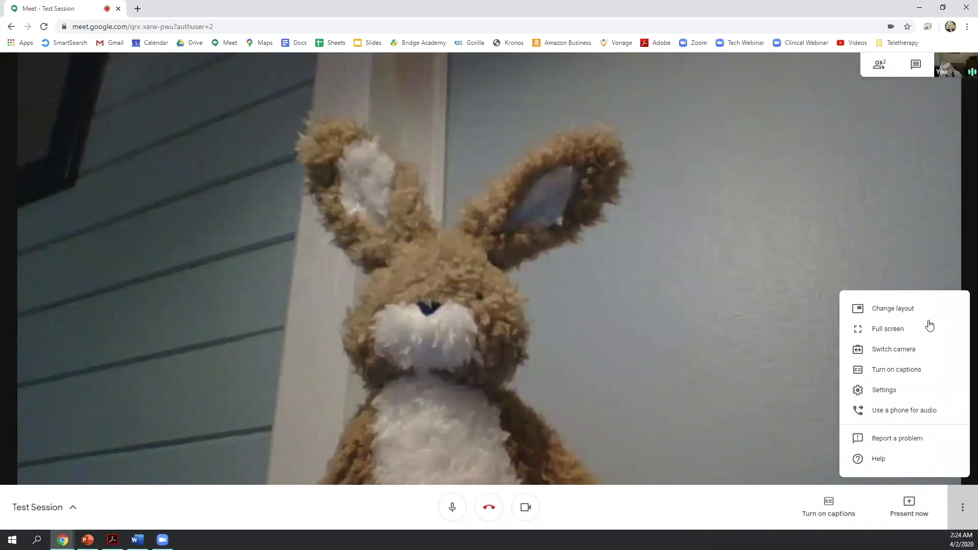
click(925, 312)
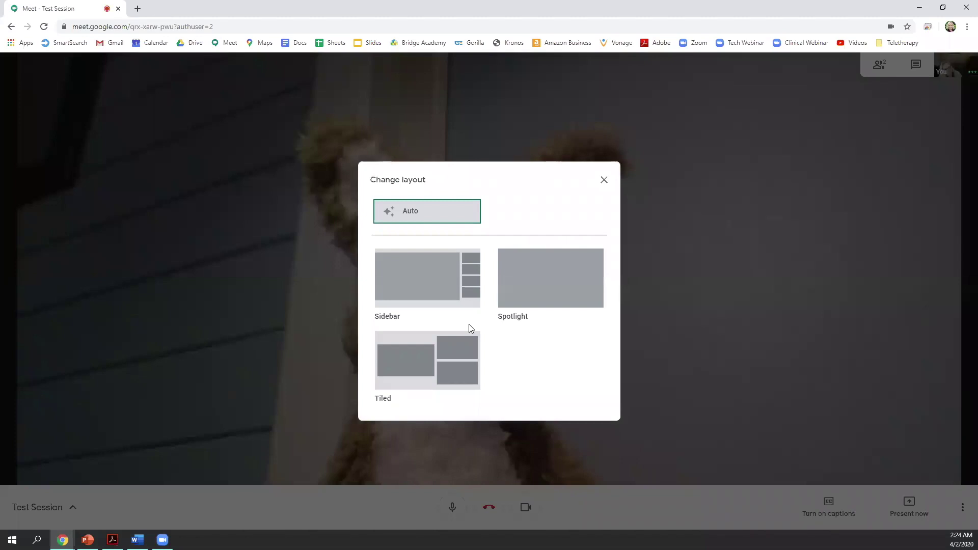
click(934, 407)
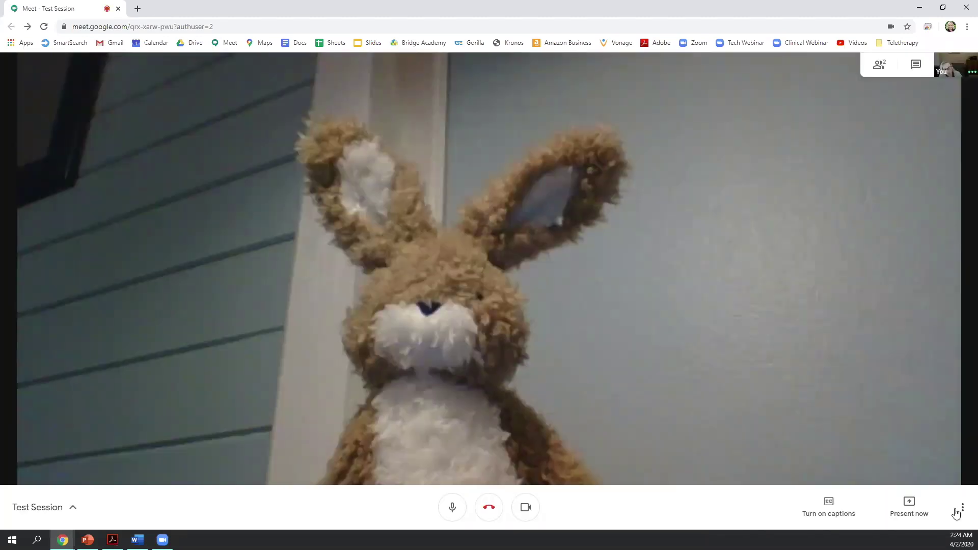
click(956, 514)
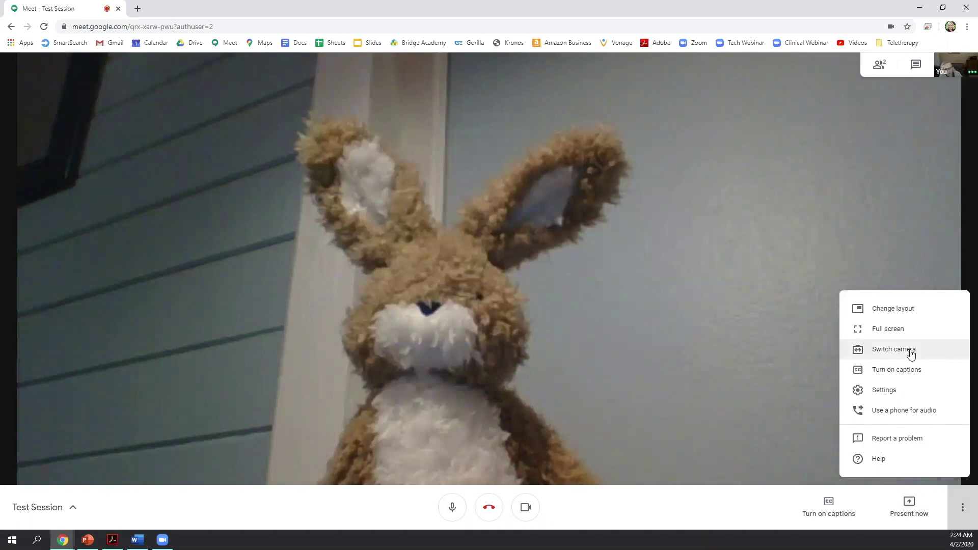
click(724, 383)
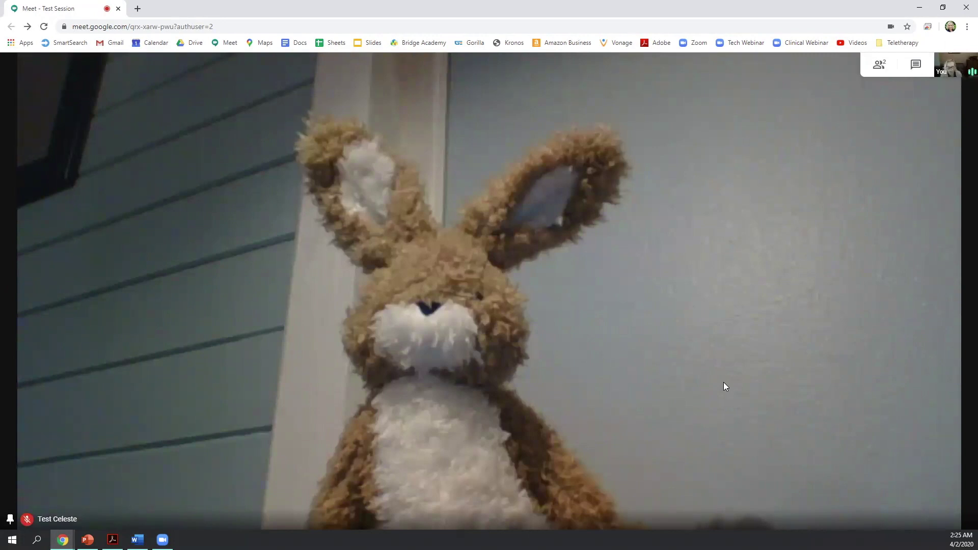
- Present the entire screen to the call, choosing Screen 2 as the shared display
mouse_move(874, 510)
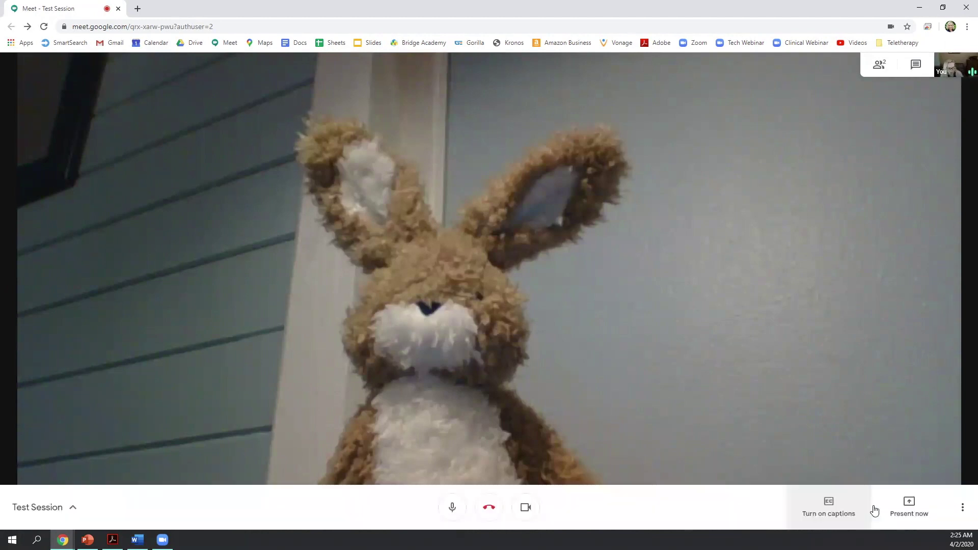
click(904, 517)
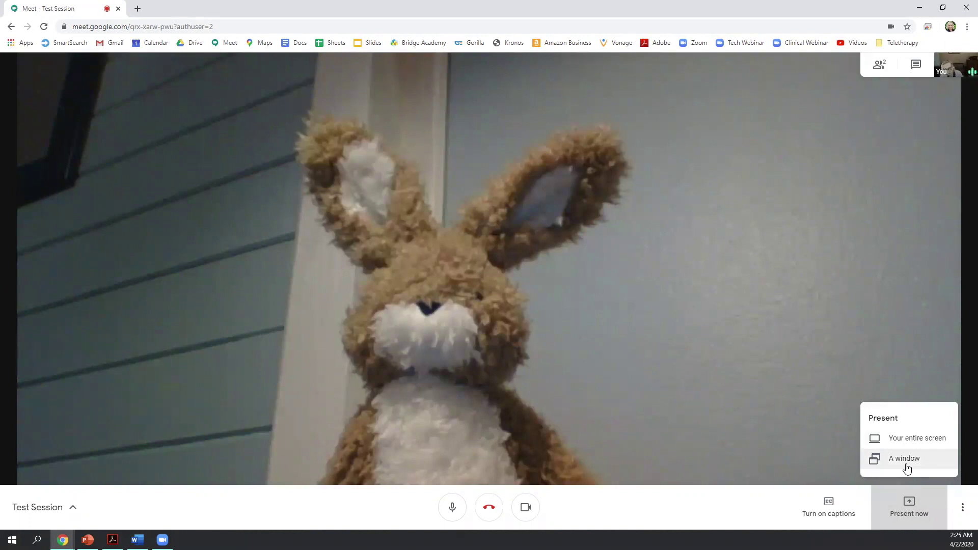
click(911, 438)
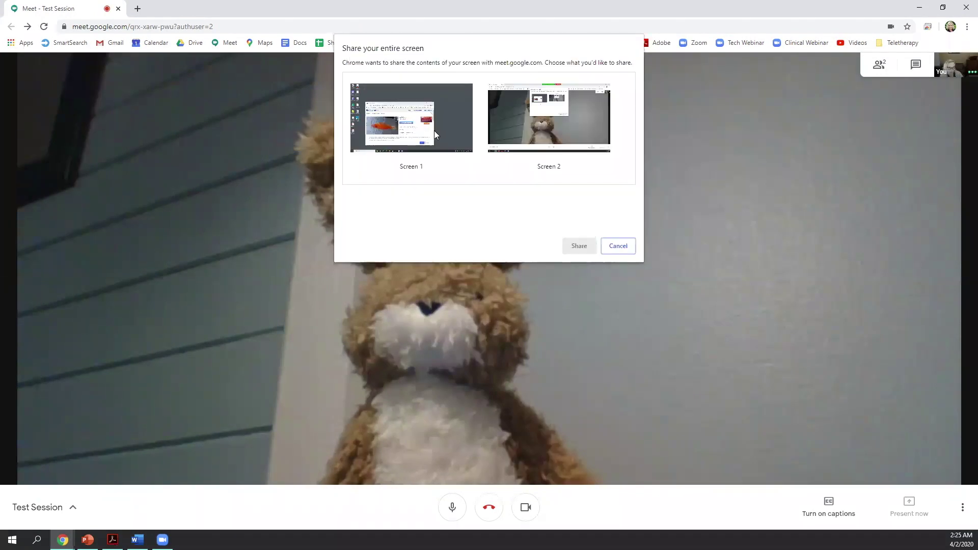
click(447, 136)
click(518, 175)
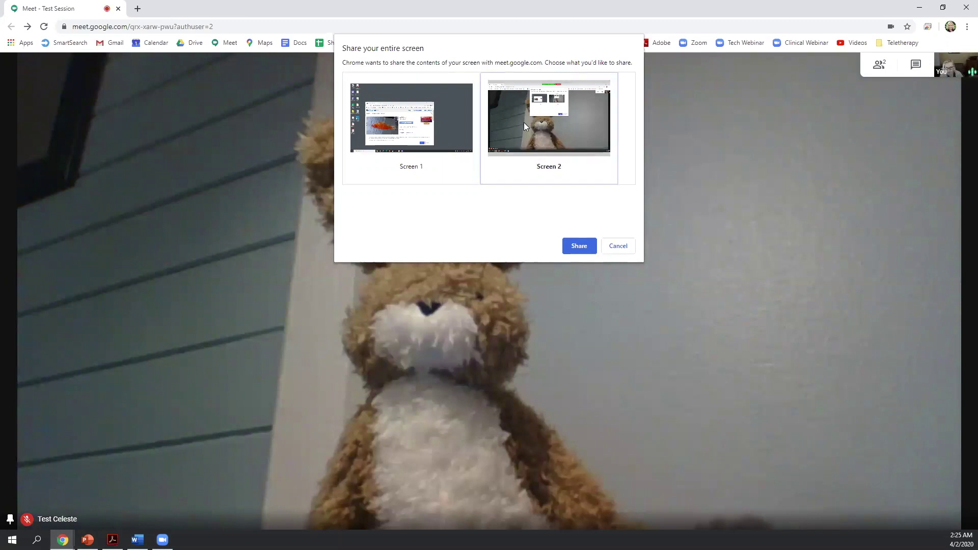
click(577, 247)
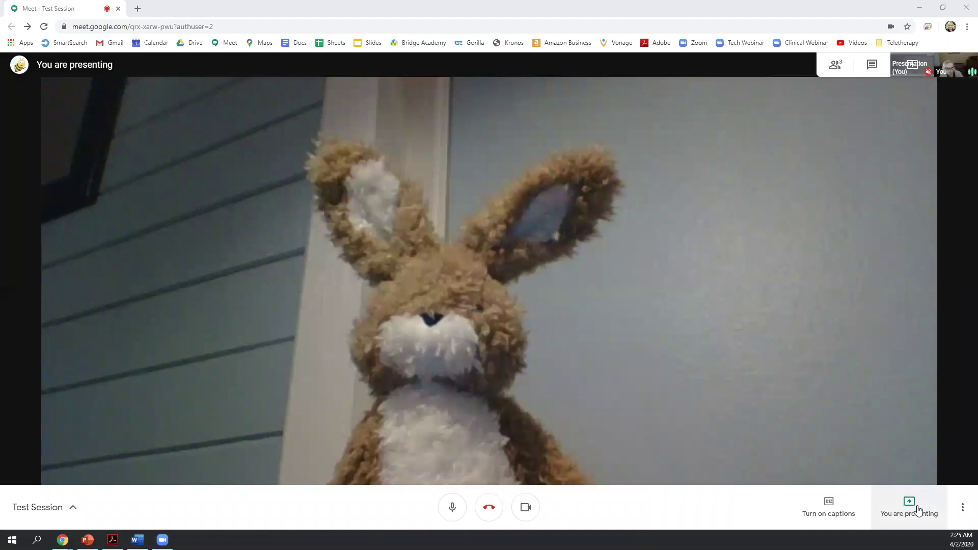
- Change the call layout to Tiled and close the layout choices
click(963, 507)
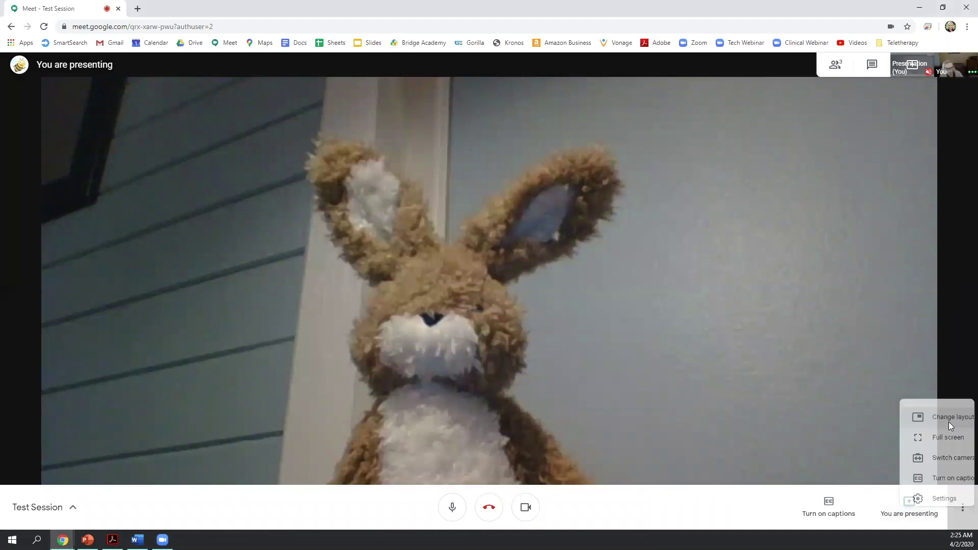
click(929, 309)
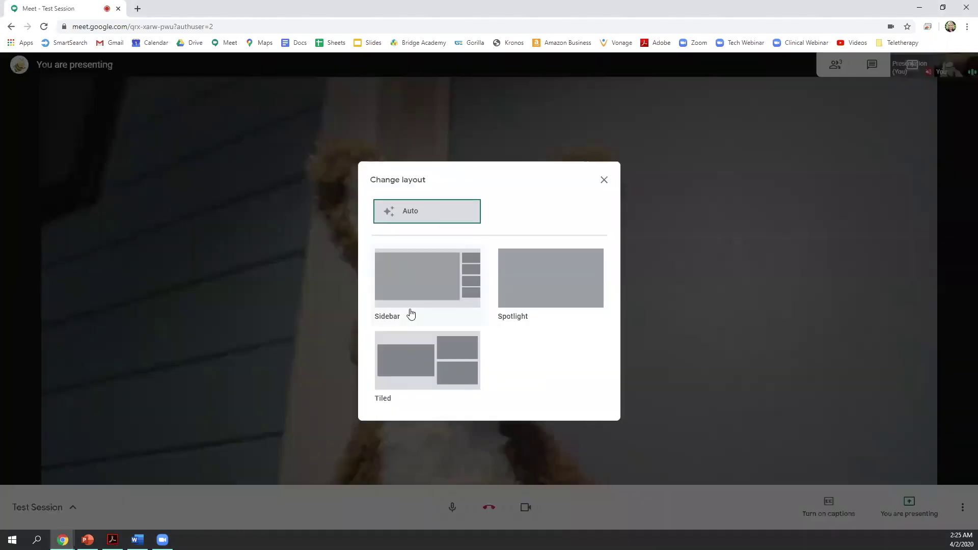
click(407, 357)
click(777, 446)
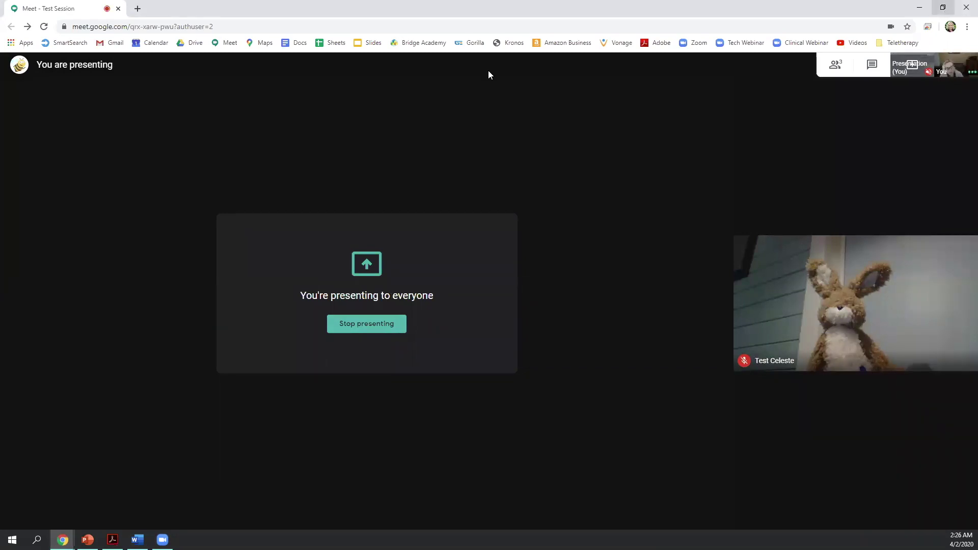
- Reduce the Meet window to a smaller floating size and display the CommonLit text library in the browser behind it
key(super+Down)
drag(489, 71, 613, 77)
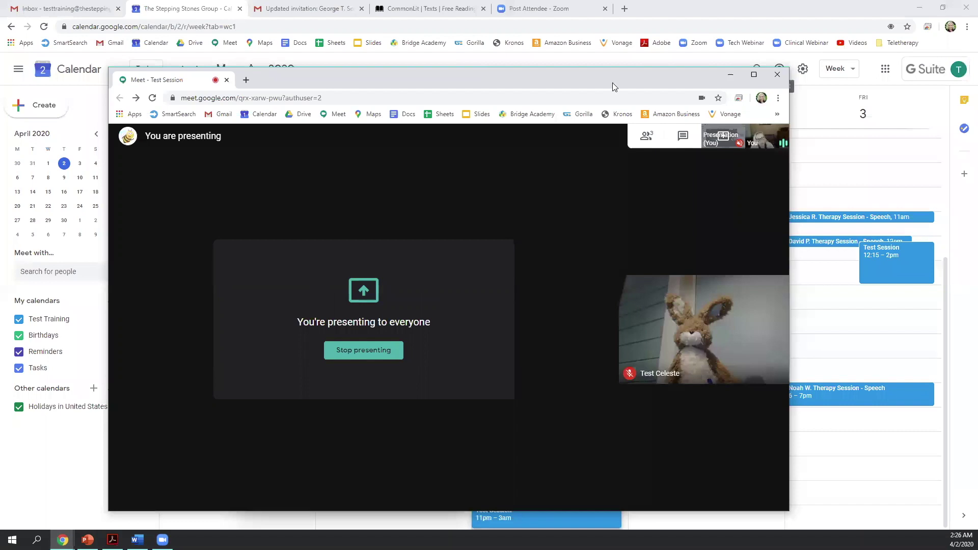
click(406, 9)
scroll(613, 288, down, 5)
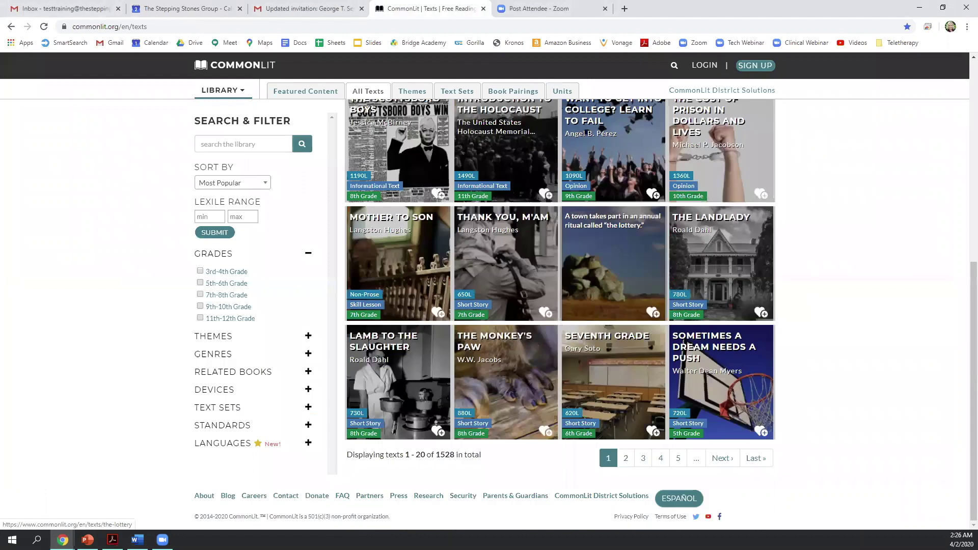
scroll(613, 288, up, 7)
- Show the Heroes and Villains worksheet in Word, look through it, and minimize it
click(138, 539)
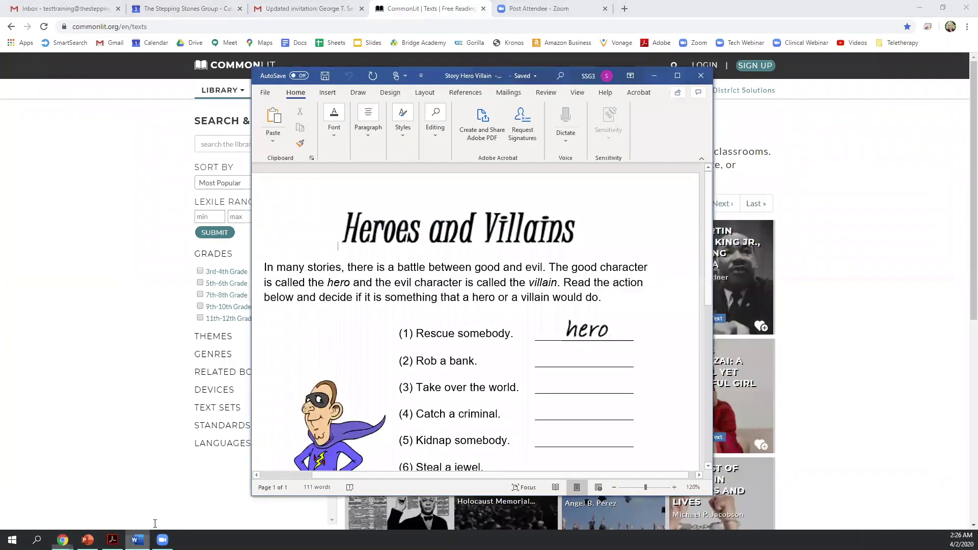
scroll(703, 325, down, 5)
scroll(703, 325, up, 5)
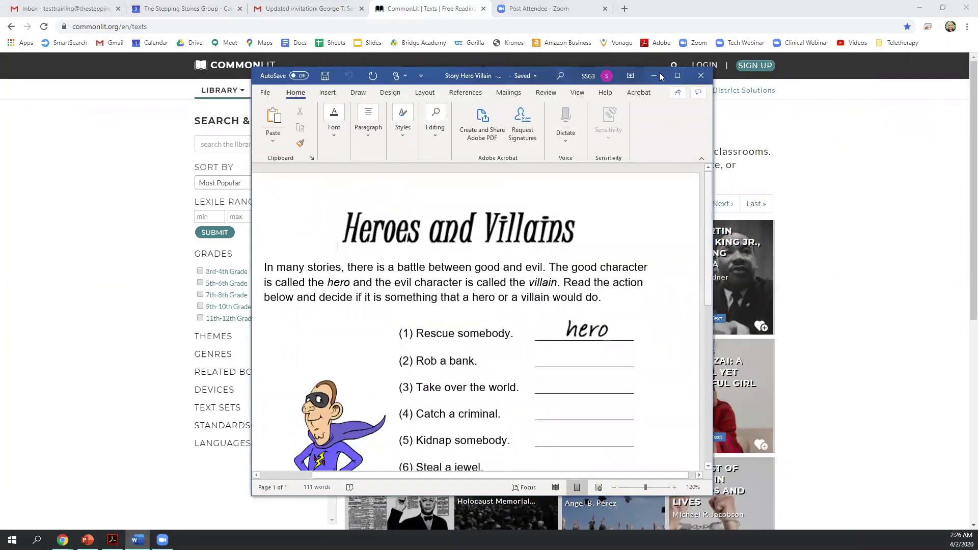
click(654, 76)
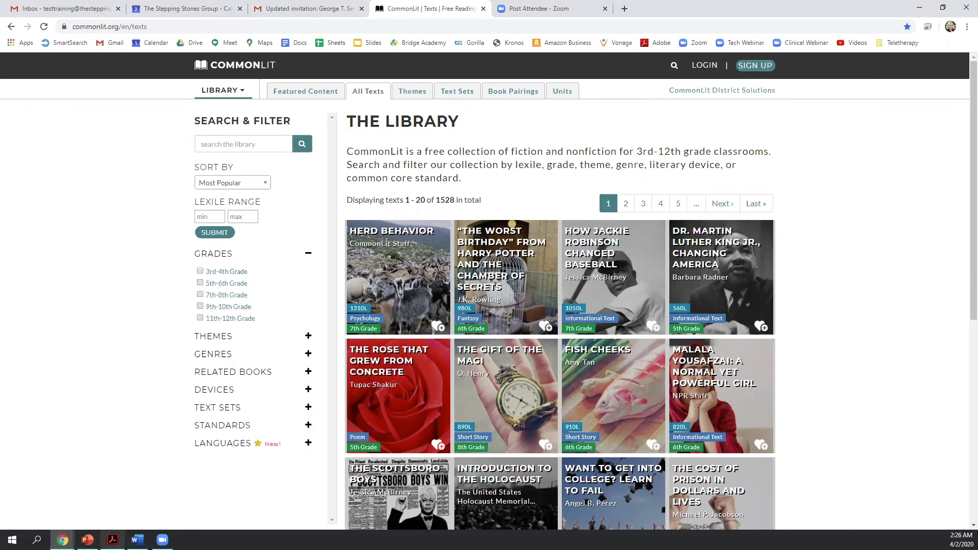
- Return to the Meet window and stop presenting the entire screen
mouse_move(112, 539)
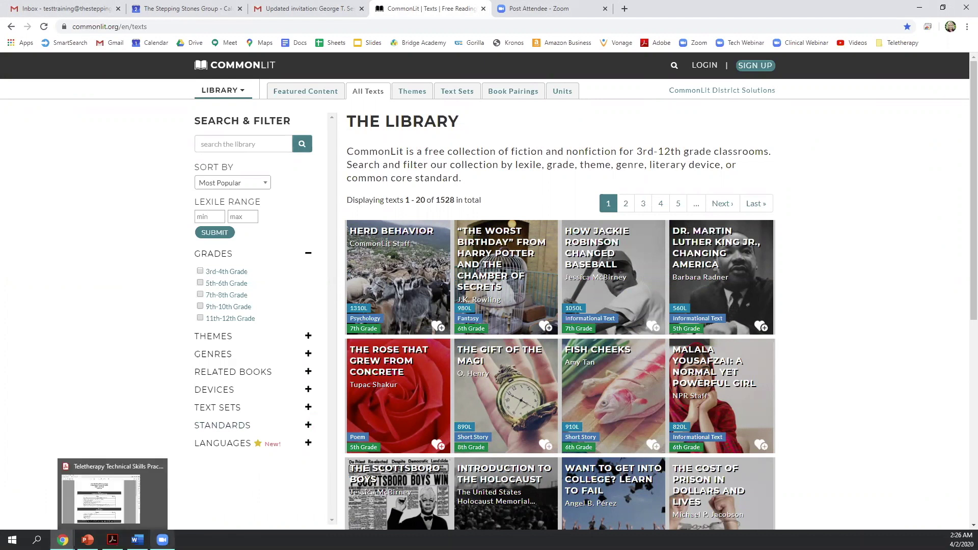
mouse_move(162, 540)
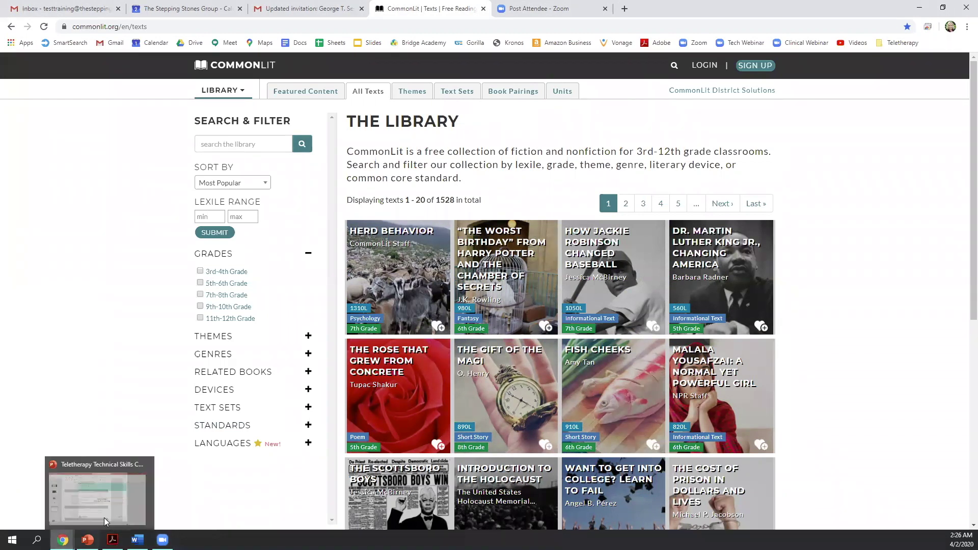
click(139, 505)
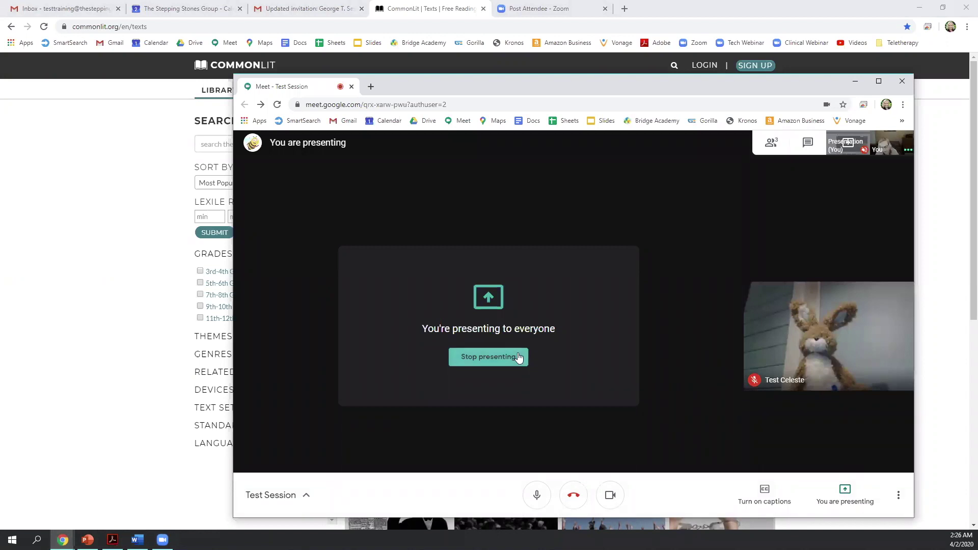
mouse_move(797, 324)
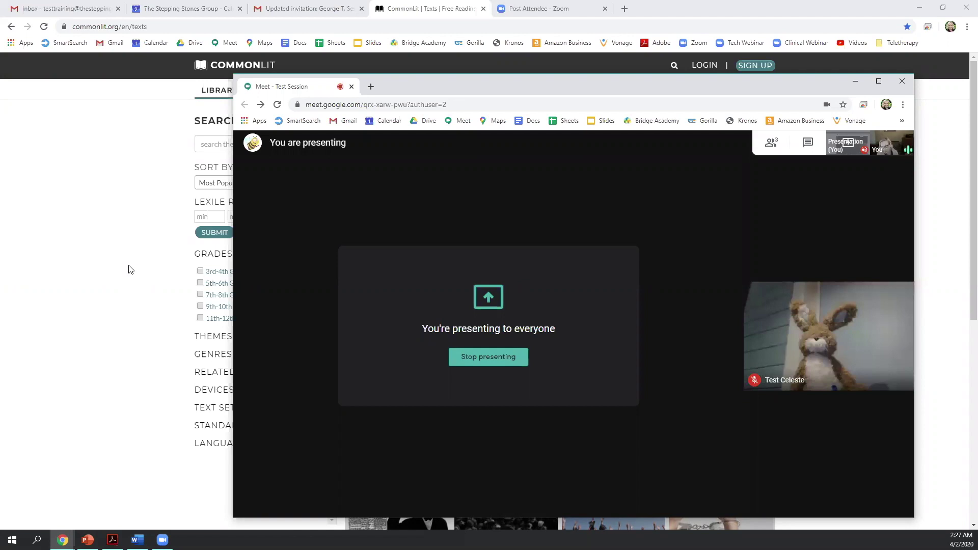
mouse_move(667, 411)
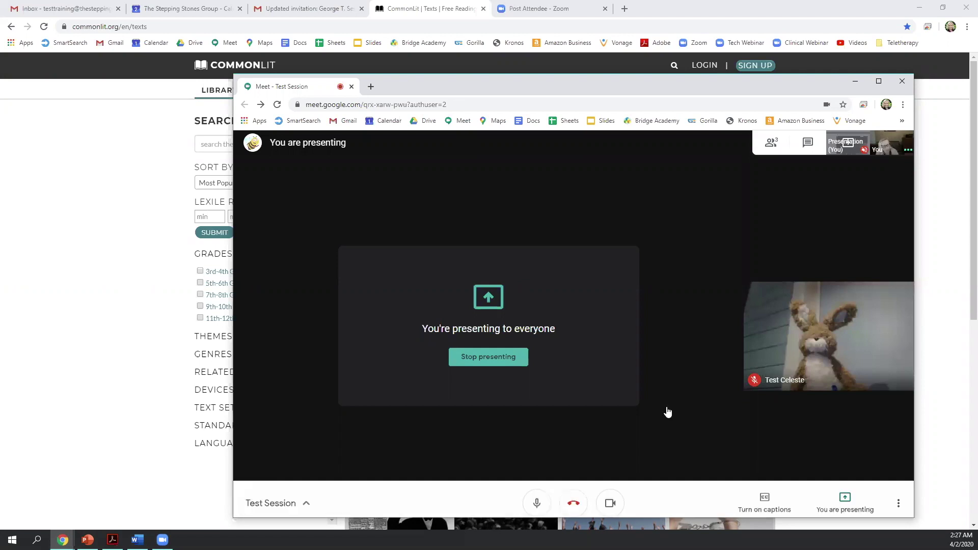
click(853, 505)
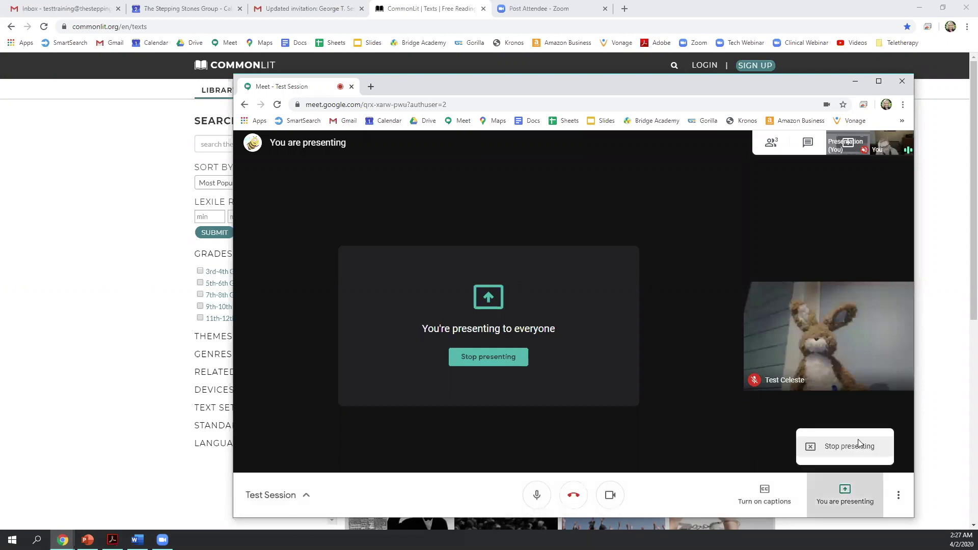
click(858, 441)
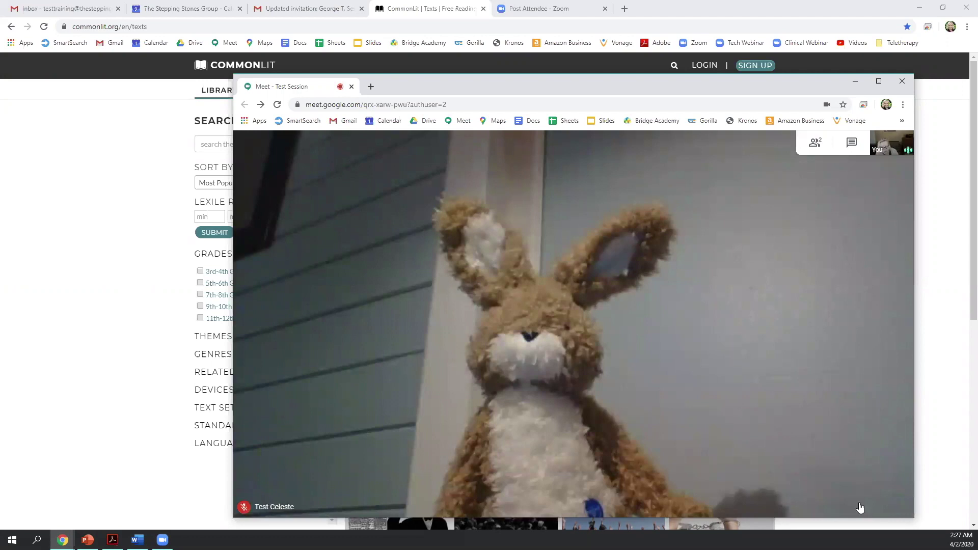
- Present a single window to the call, sharing the goldfish Pics4Learning browser window
click(858, 493)
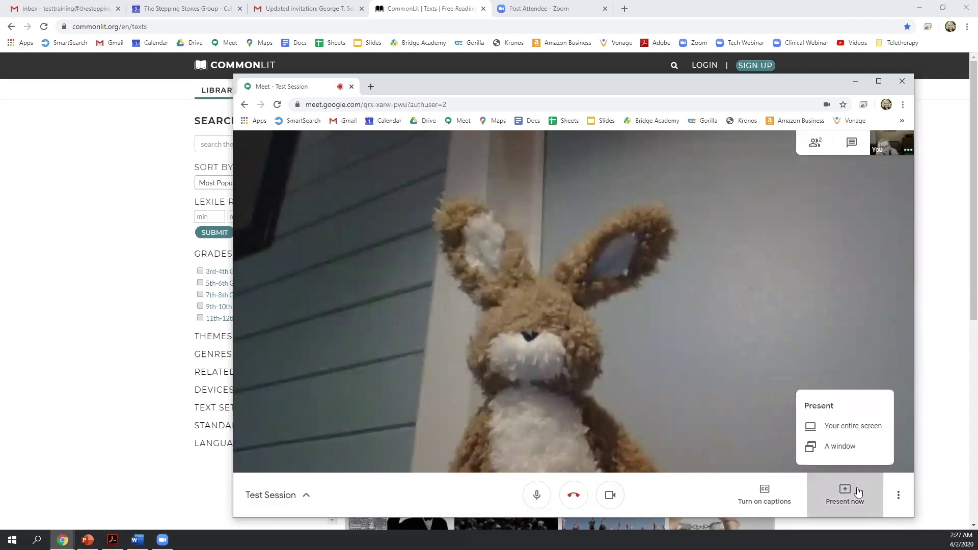
click(844, 451)
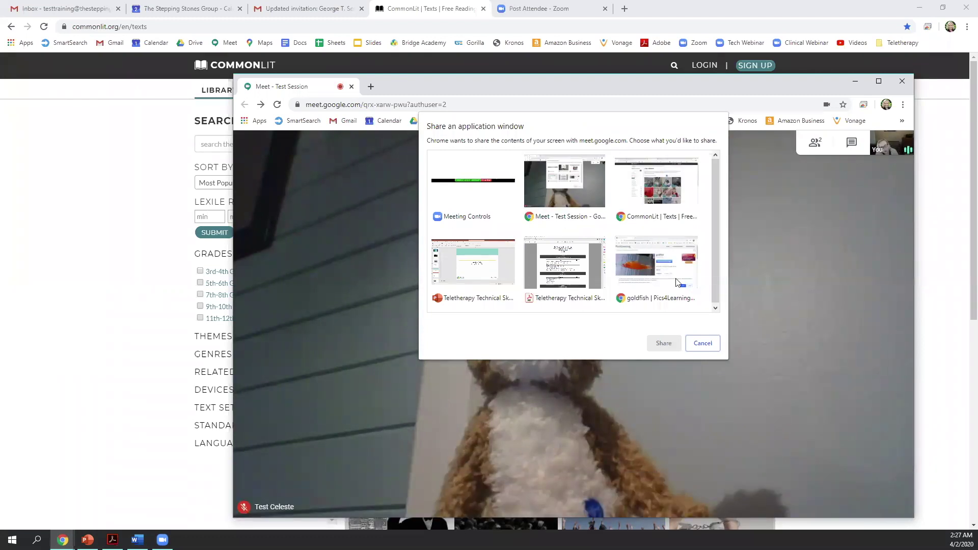
click(661, 271)
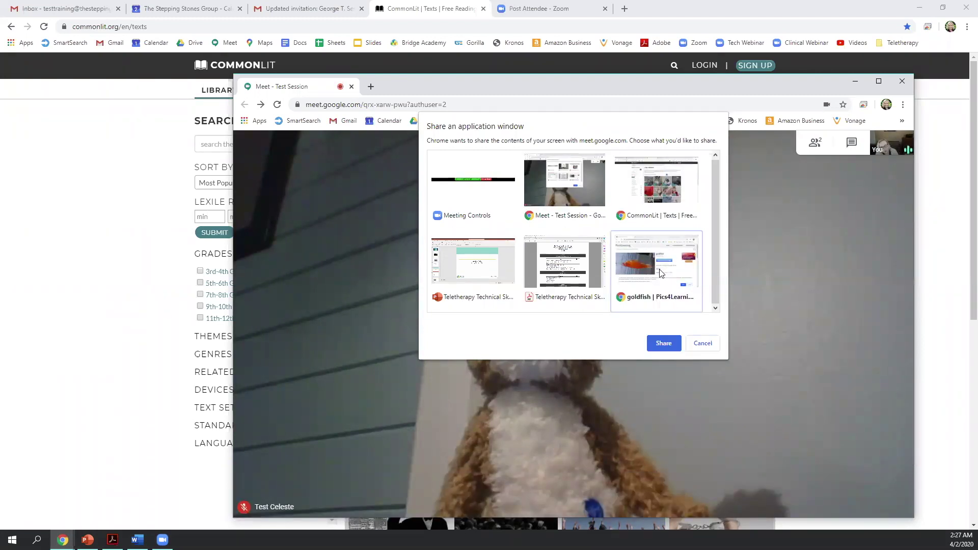
click(669, 347)
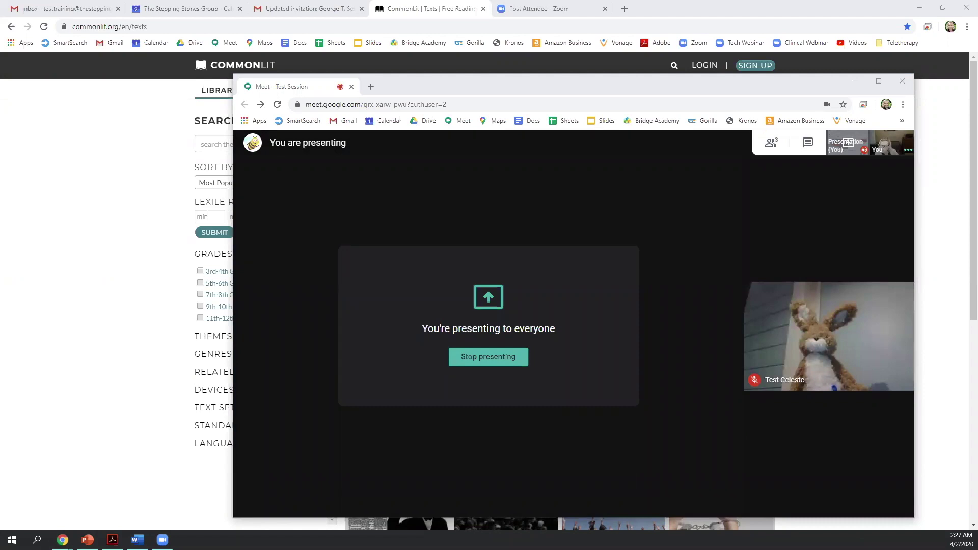
- Switch to the shared Pics4Learning window, go back to the fish results, browse the pictures, and minimize the window
key(alt+Tab)
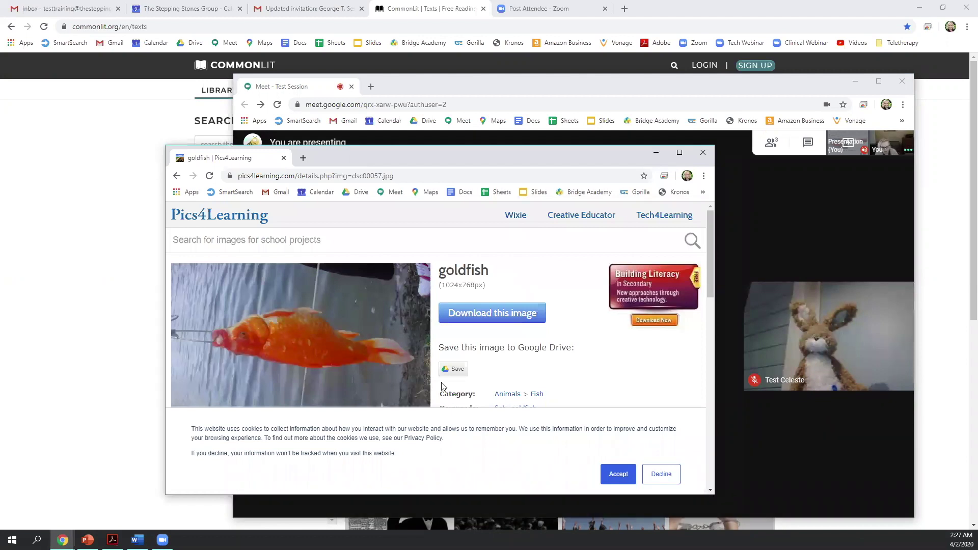
scroll(337, 355, down, 3)
scroll(244, 357, up, 3)
click(176, 176)
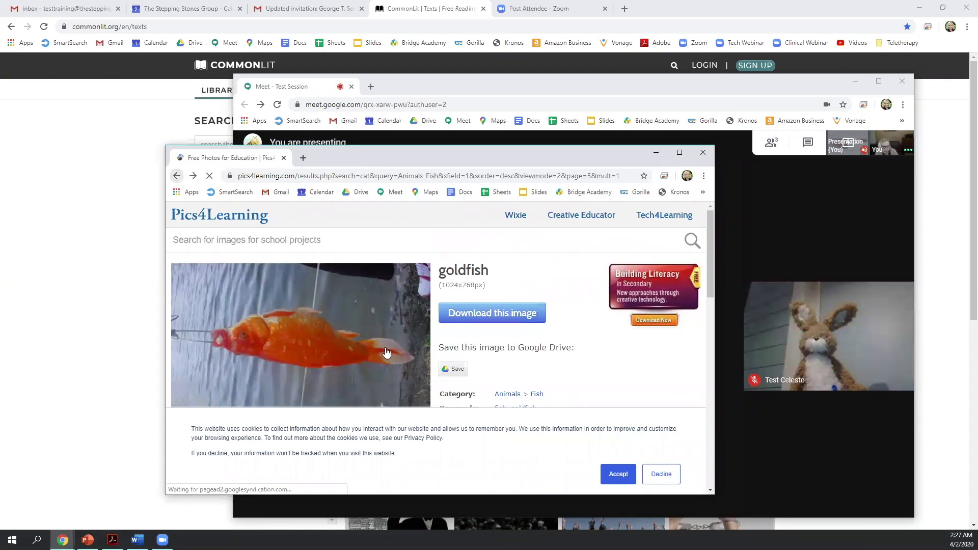
scroll(510, 366, down, 2)
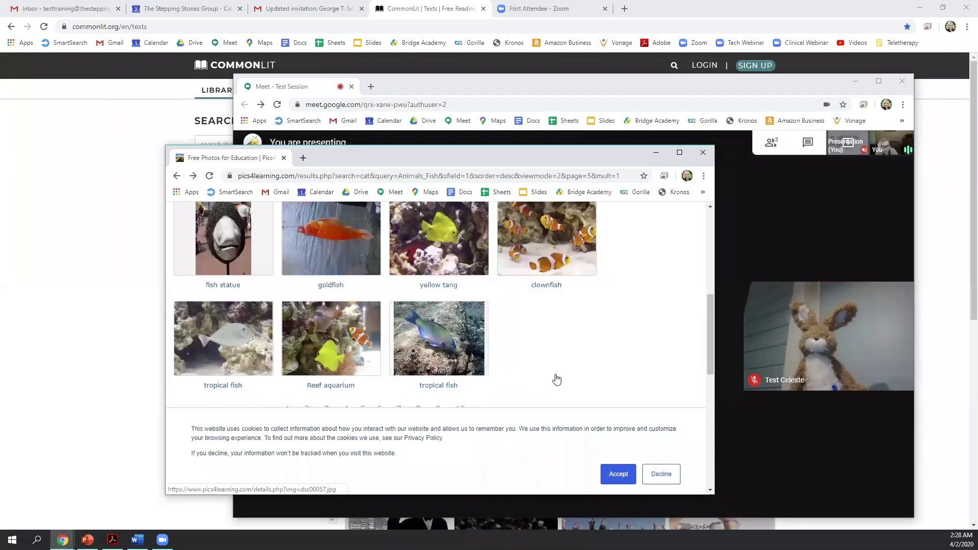
scroll(554, 378, down, 3)
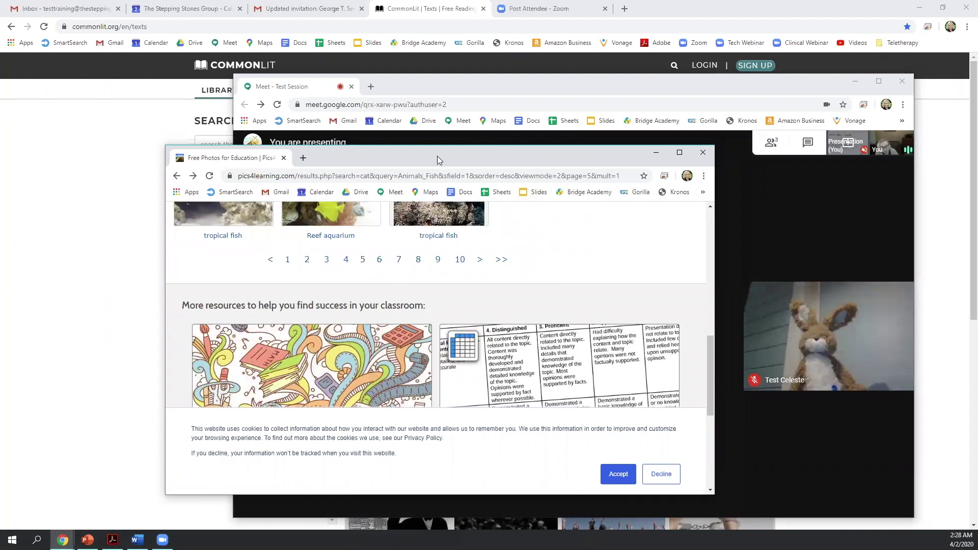
click(656, 152)
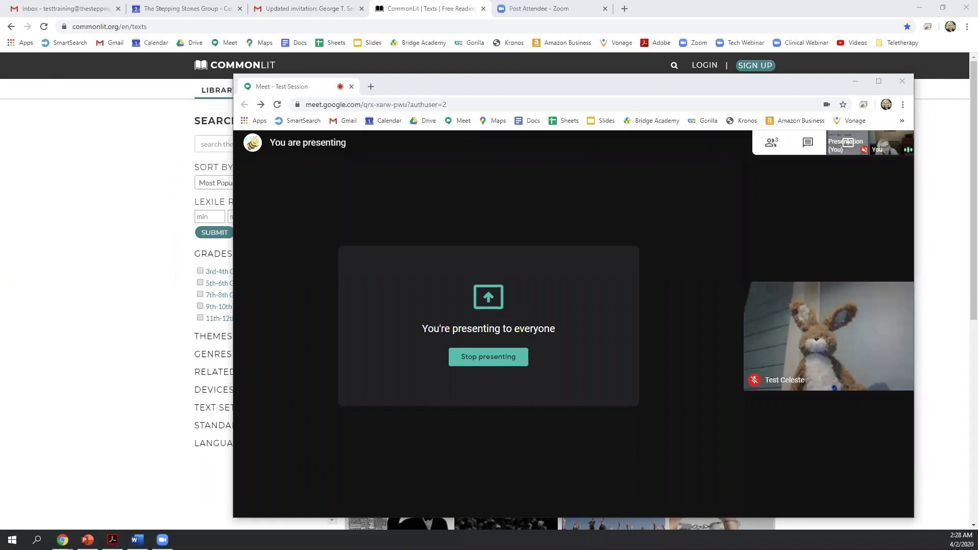
- Arrange the Meet and Pics4Learning windows so the fish pictures and the participant's video are both visible, and browse the pictures
drag(290, 74, 290, 8)
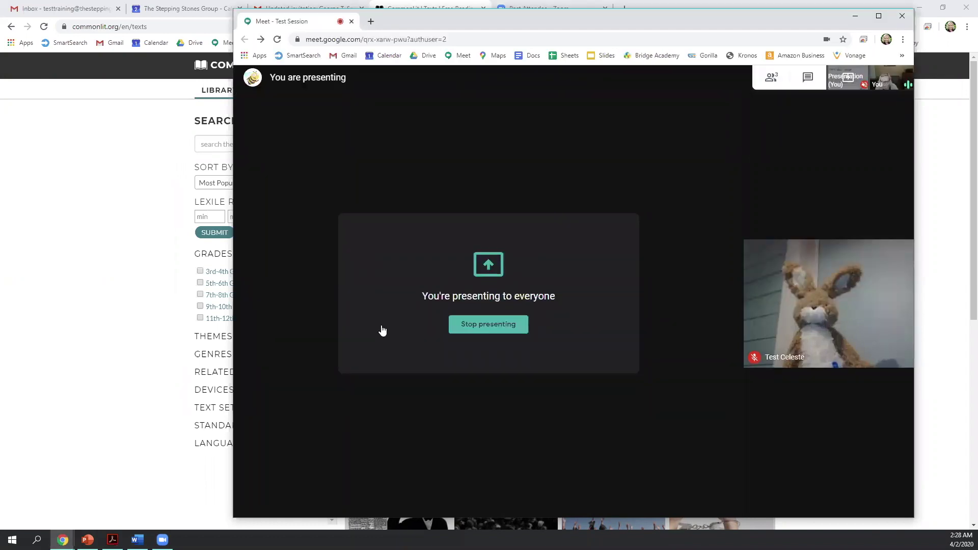
key(alt+Tab)
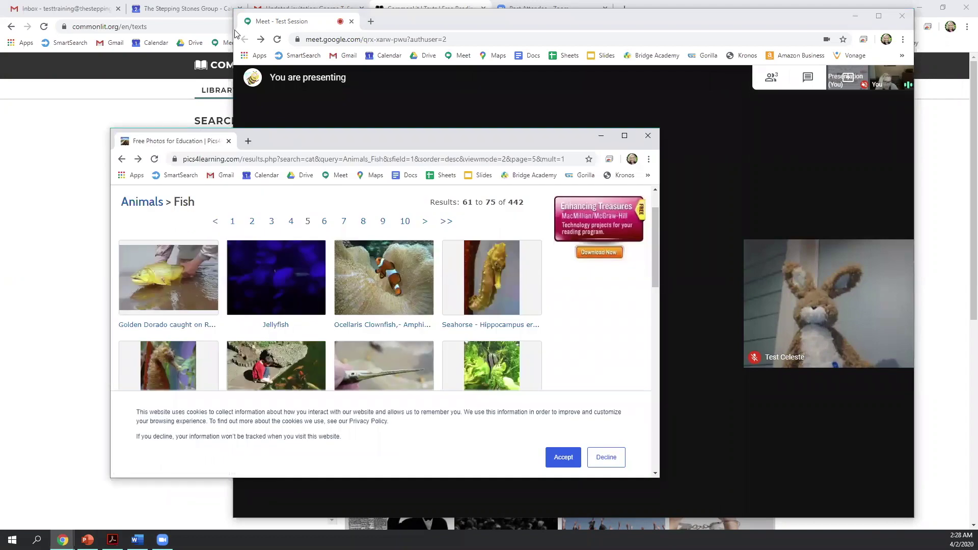
drag(295, 140, 320, 141)
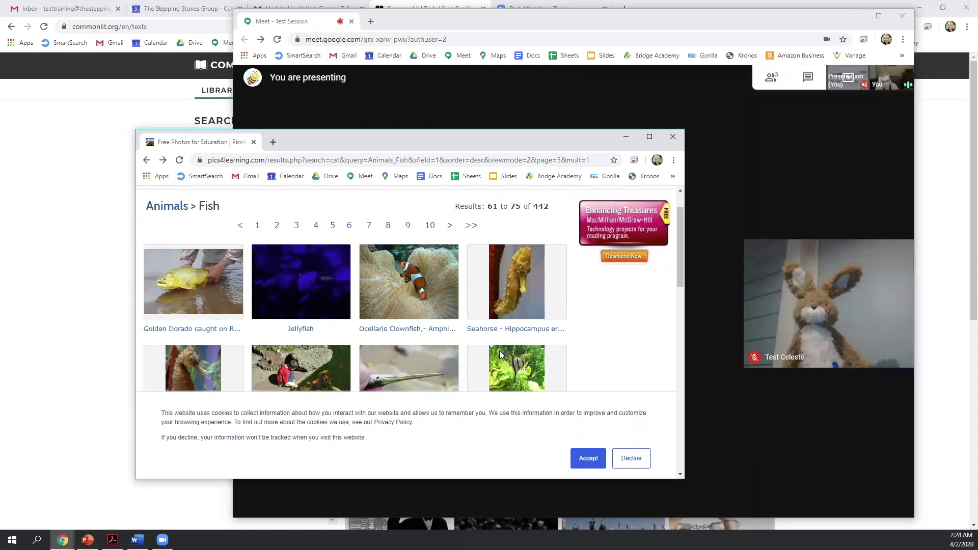
scroll(509, 352, down, 4)
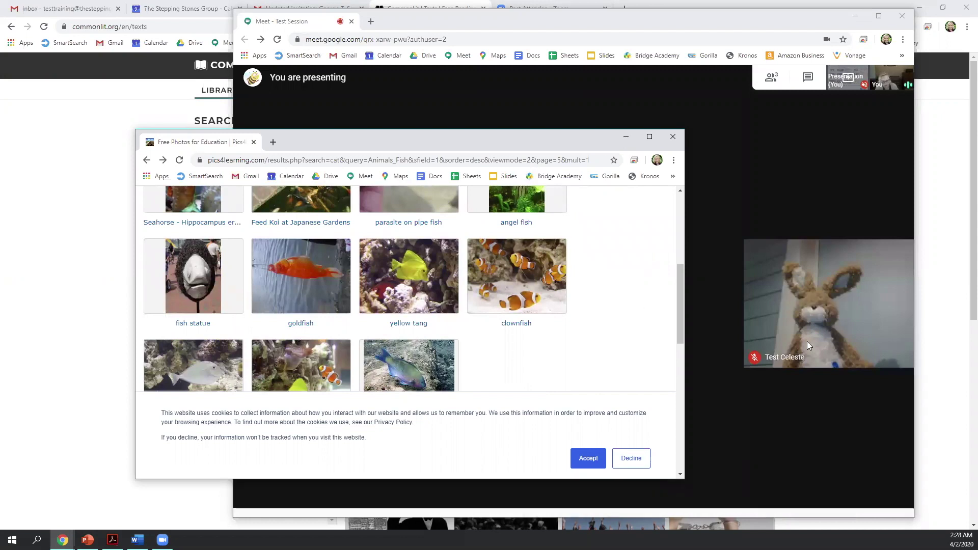
- Bring the Meet window forward and stop presenting the Pics4Learning window
mouse_move(807, 342)
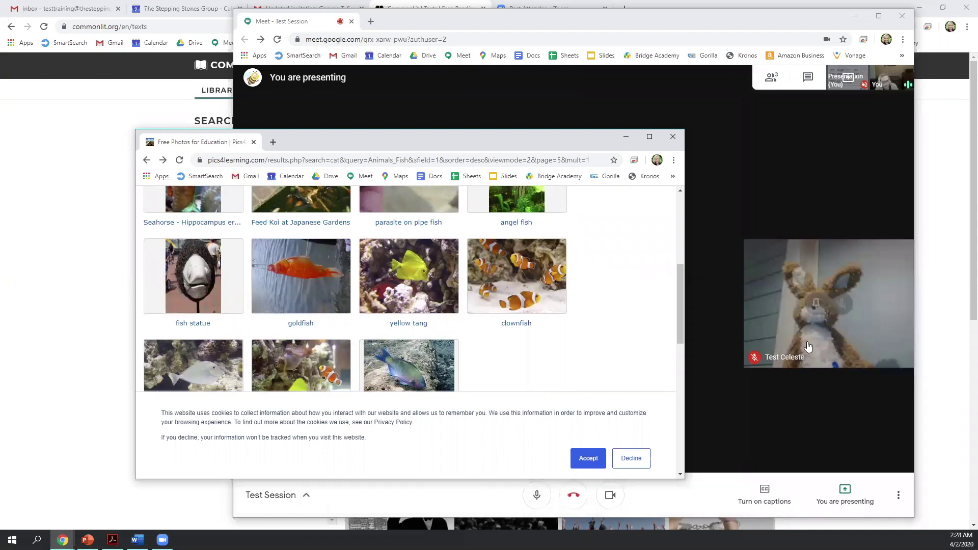
click(843, 493)
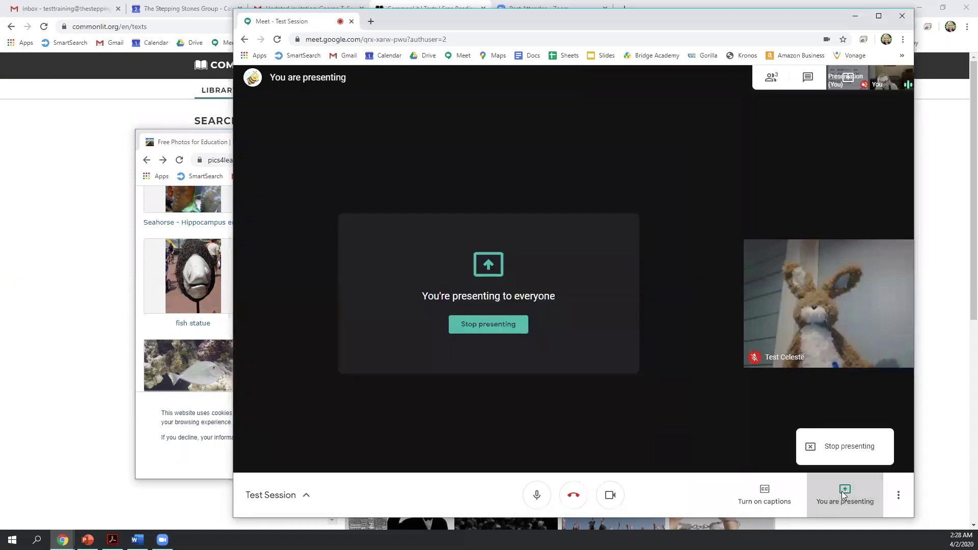
click(839, 450)
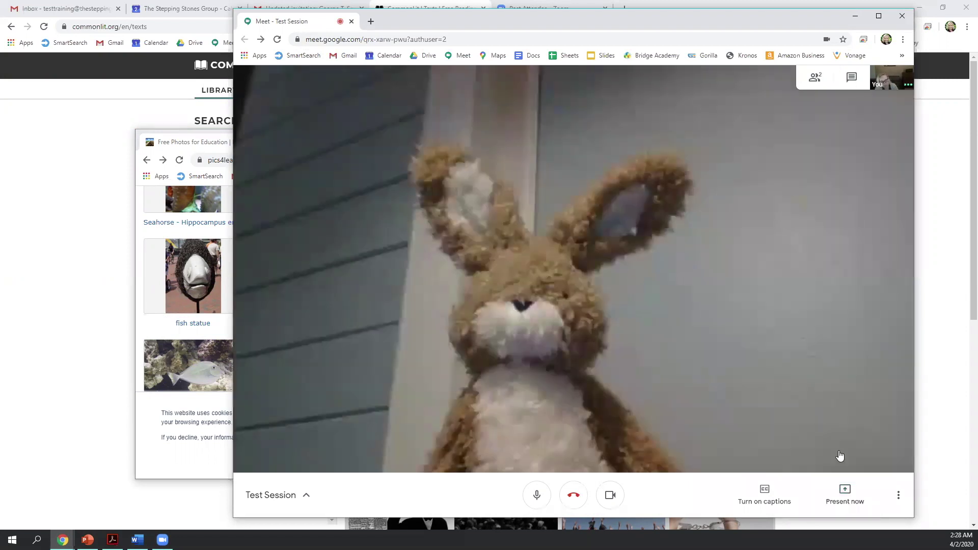
- Present the Teletherapy Technical Skills PDF window to the call and move it aside to uncover the Meet window
click(844, 493)
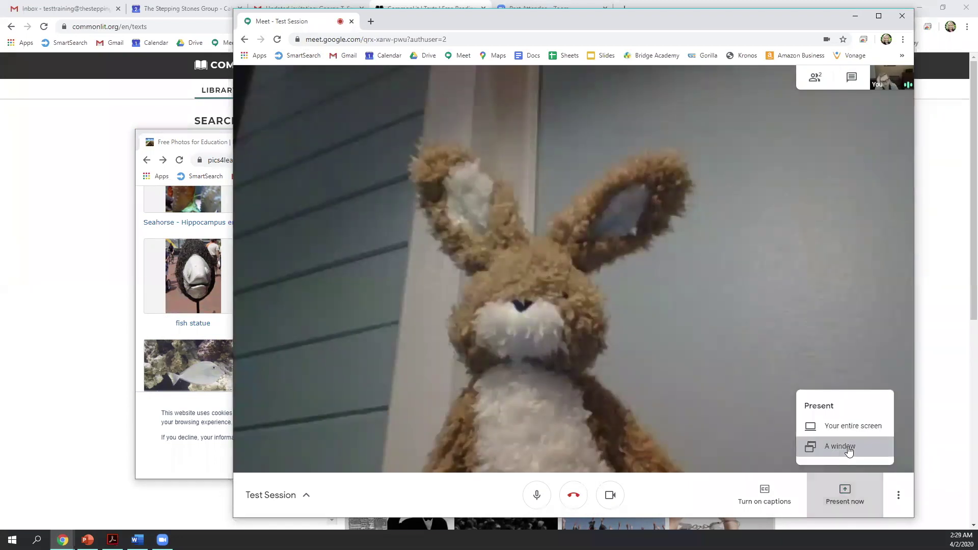
click(840, 447)
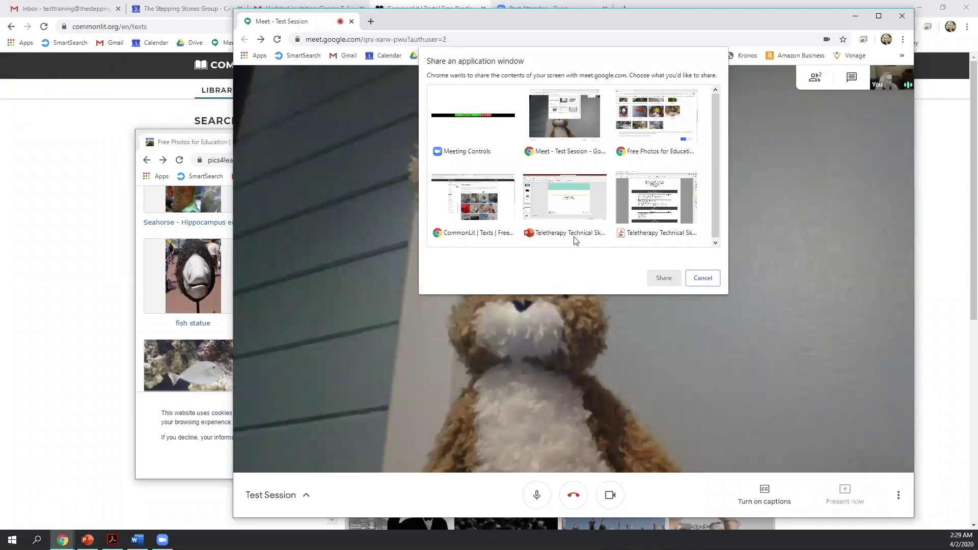
click(649, 207)
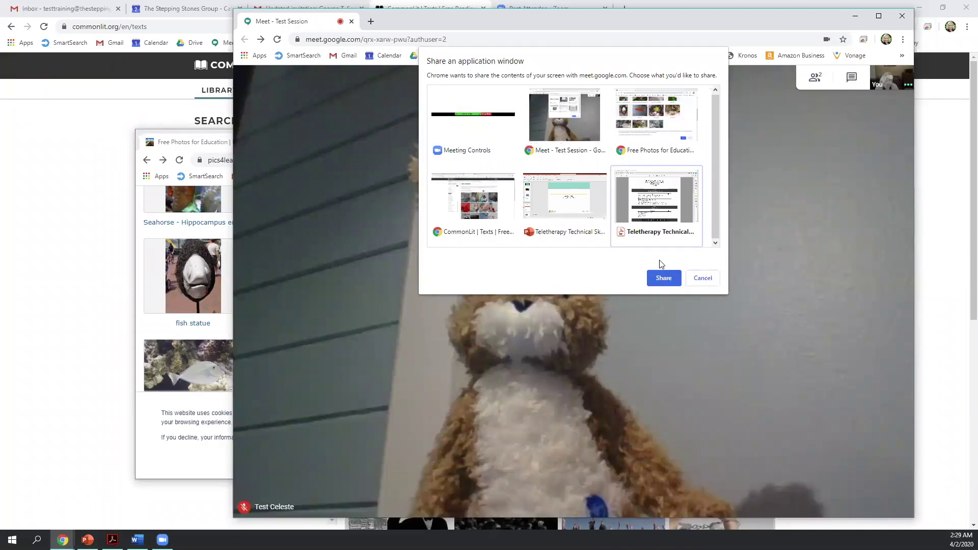
click(662, 278)
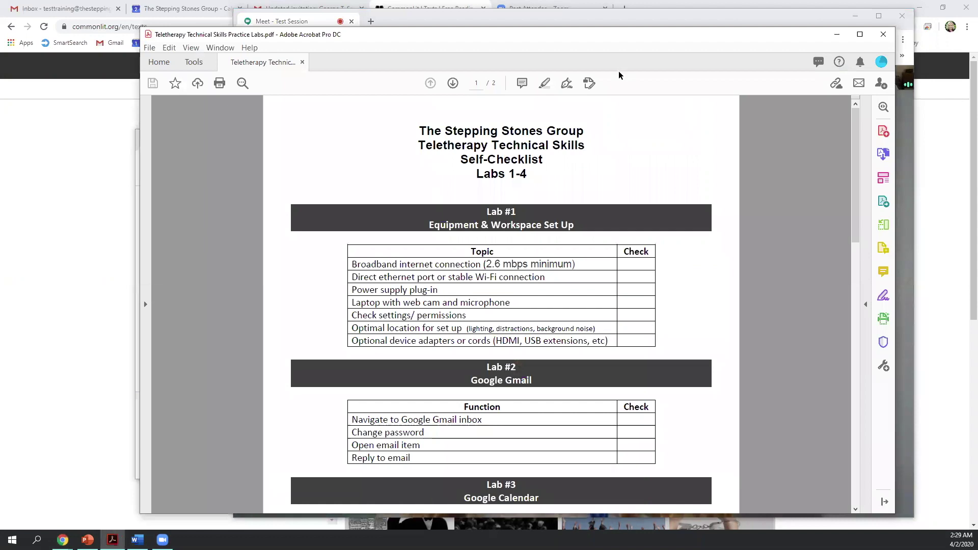
drag(615, 37, 567, 62)
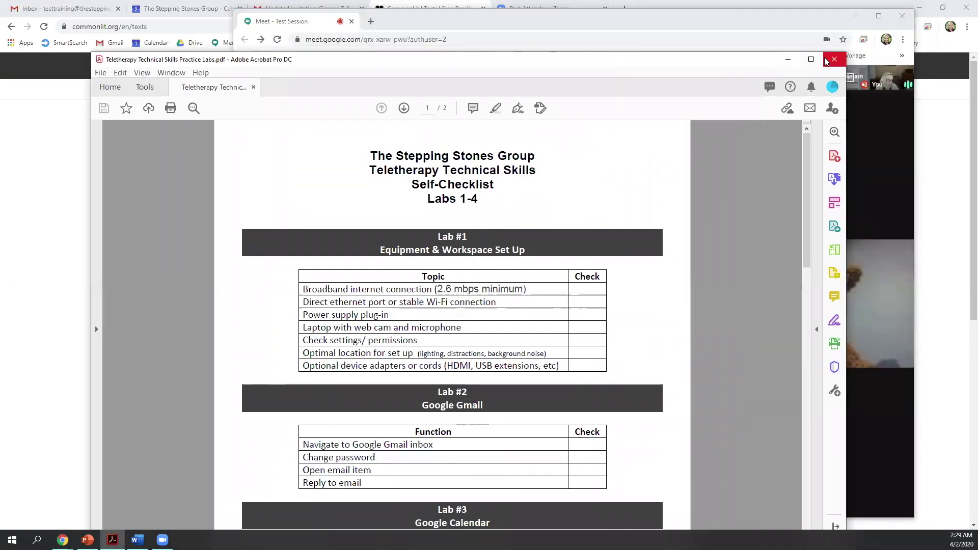
- Return to the Meet window and stop presenting the PDF checklist
click(877, 430)
click(855, 508)
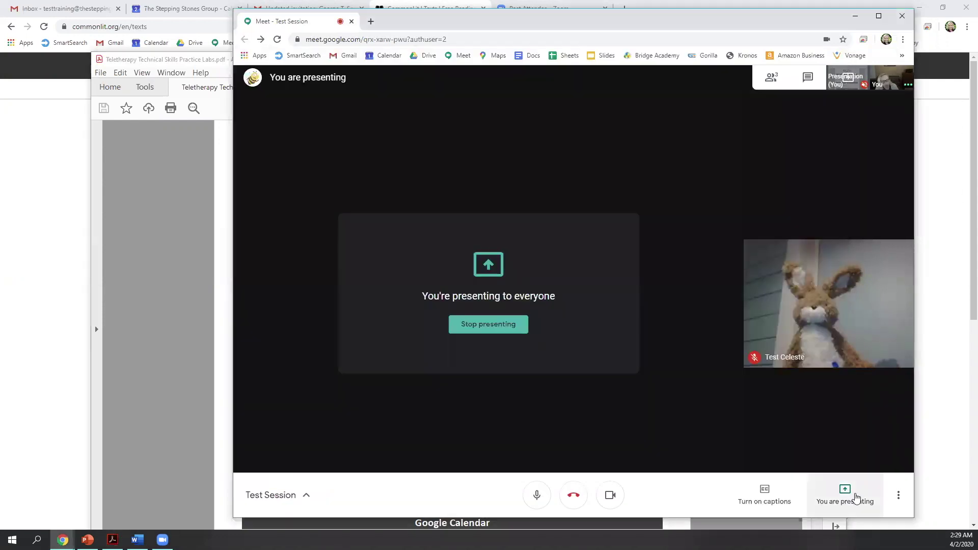
click(859, 447)
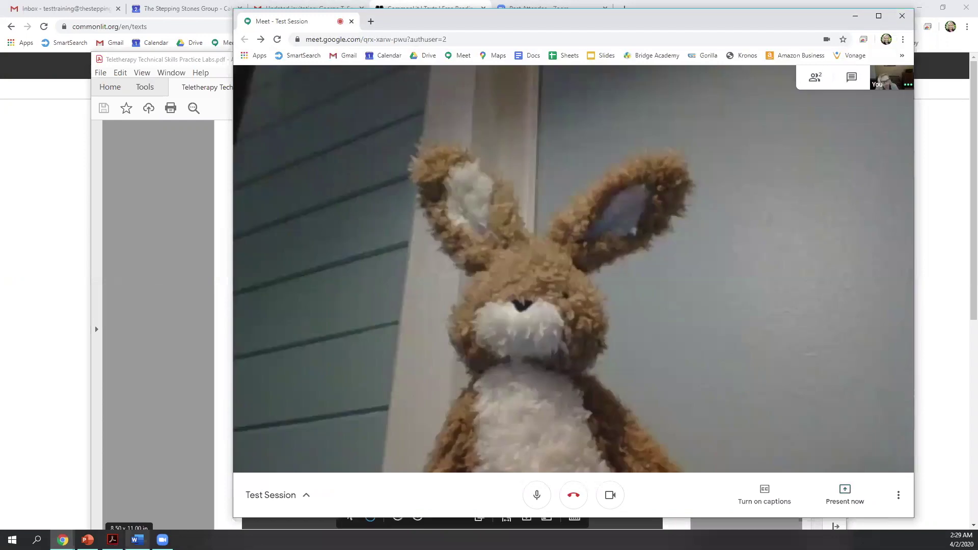
- Bring up the Story Hero Villain document in Word and present its window to the call from Meet
click(137, 539)
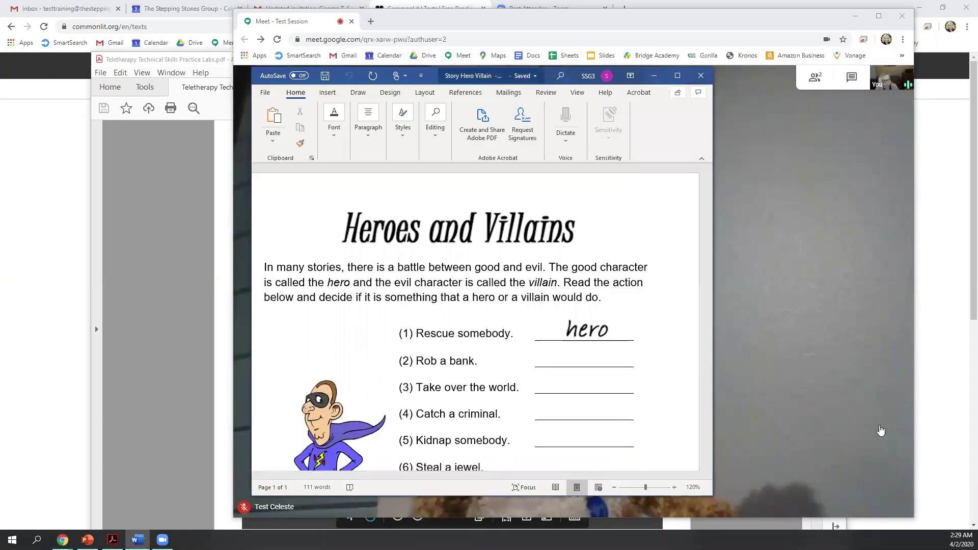
click(851, 498)
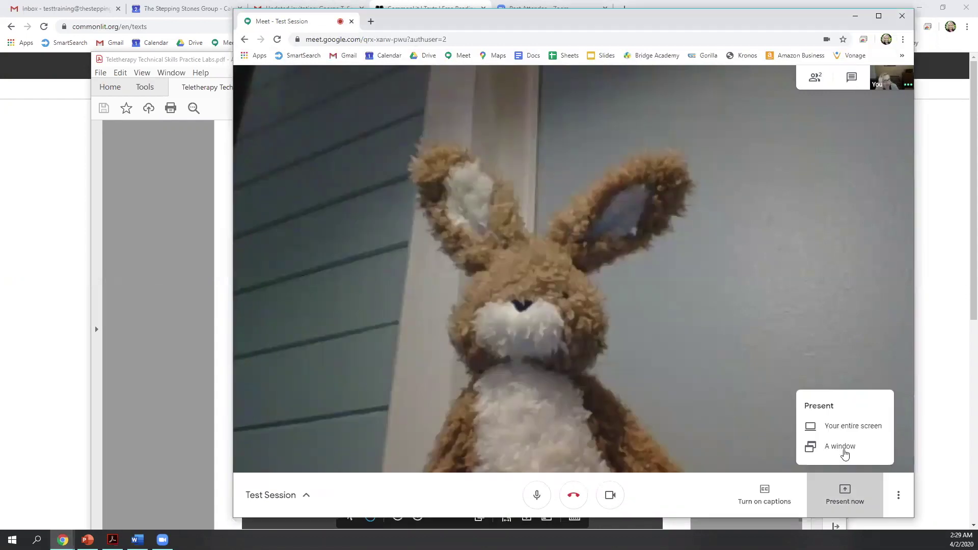
click(844, 453)
click(678, 122)
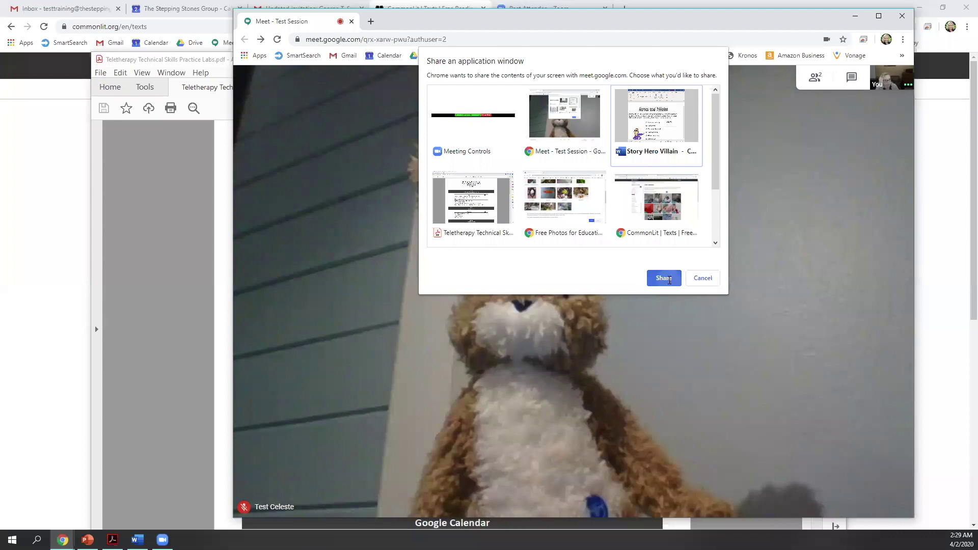
click(664, 278)
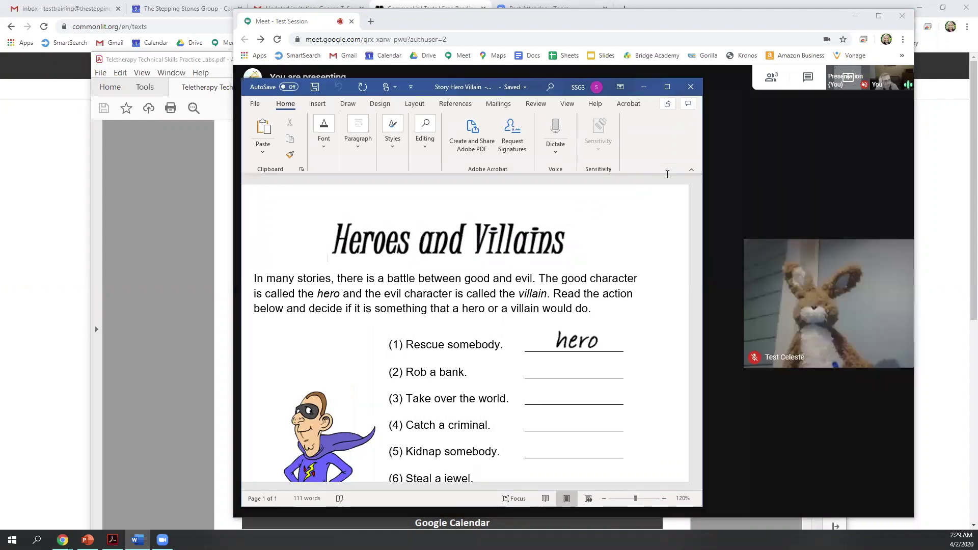
mouse_move(834, 332)
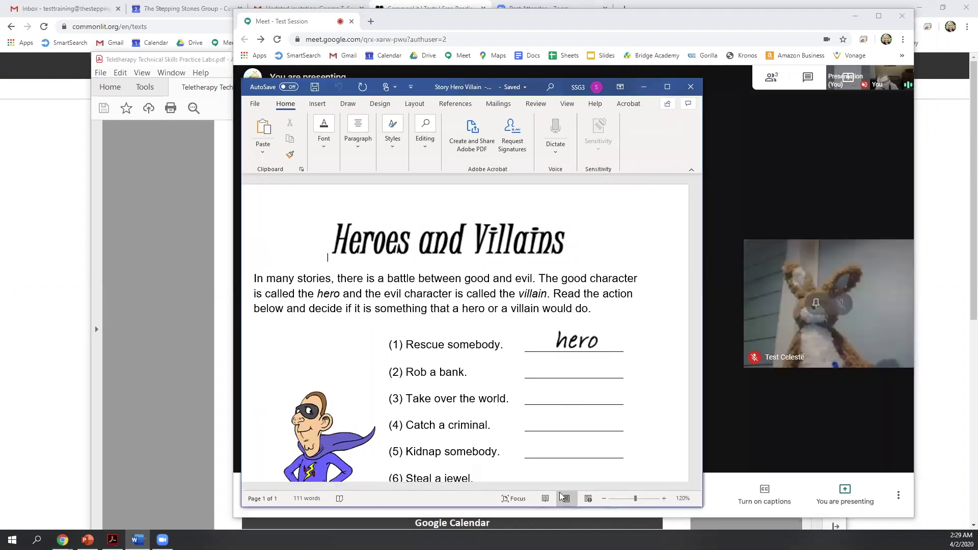
- Zoom the shared Heroes and Villains worksheet in to 170% and back out to 110%
click(664, 499)
click(664, 500)
click(664, 499)
click(665, 499)
click(665, 499)
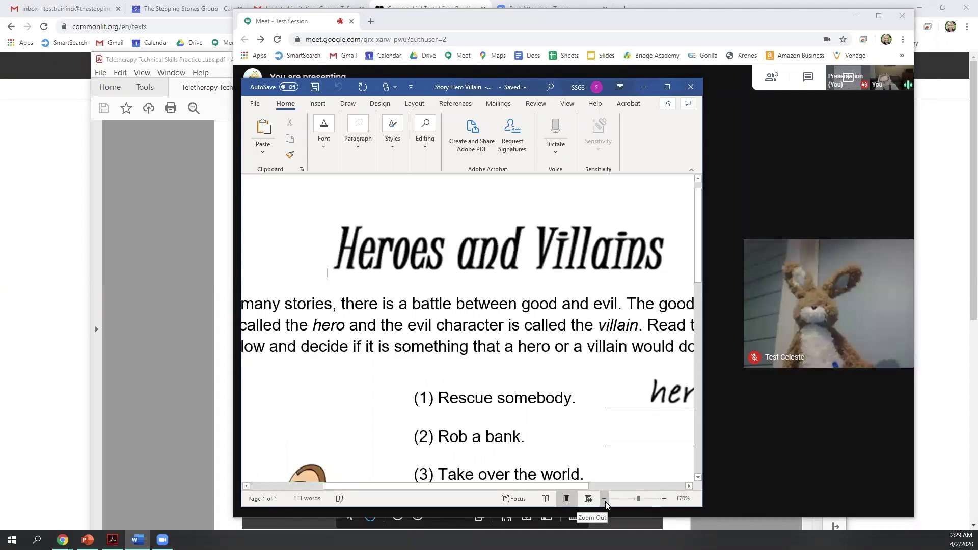
click(605, 499)
click(606, 499)
click(605, 499)
click(605, 499)
click(606, 499)
click(605, 498)
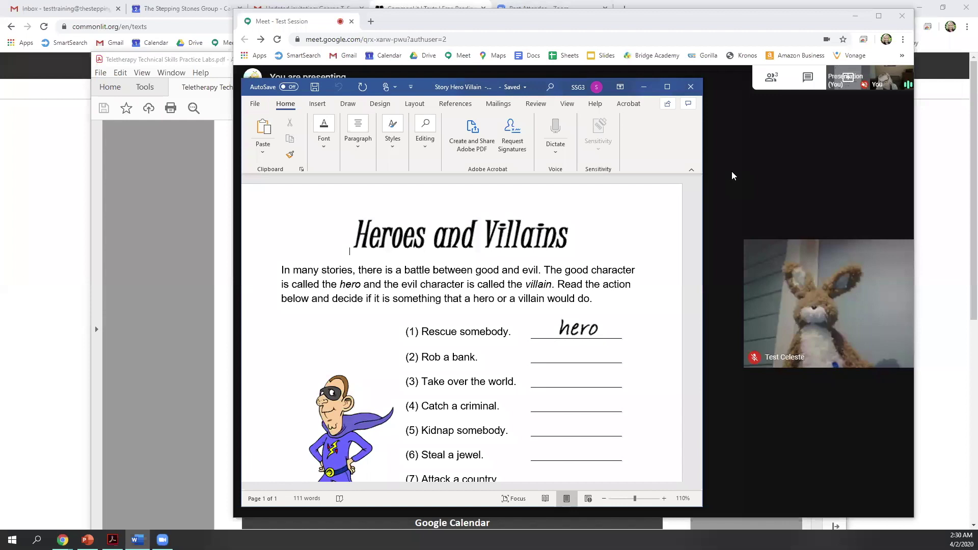
- Enter "answer" in the blank for item 2, "Rob a bank", and look through the rest of the worksheet
click(552, 355)
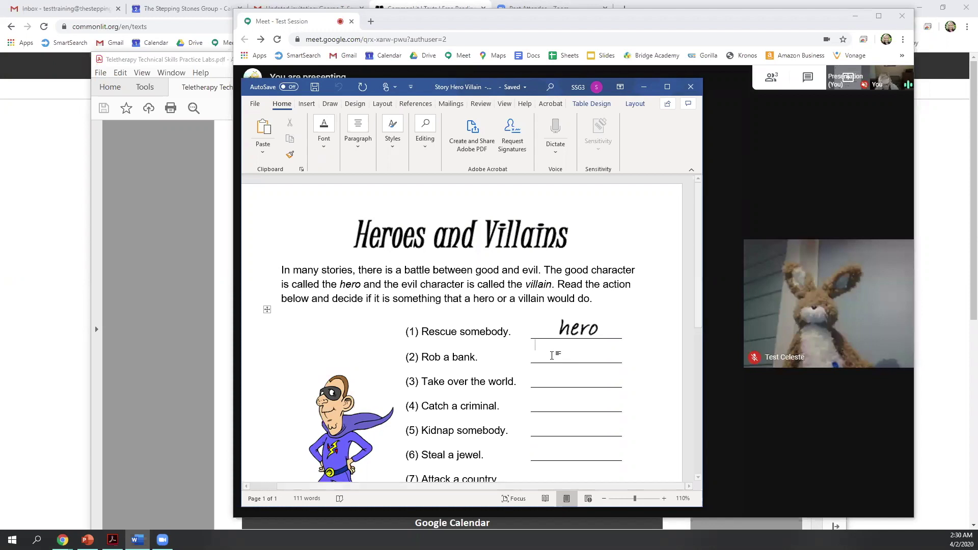
text(answer)
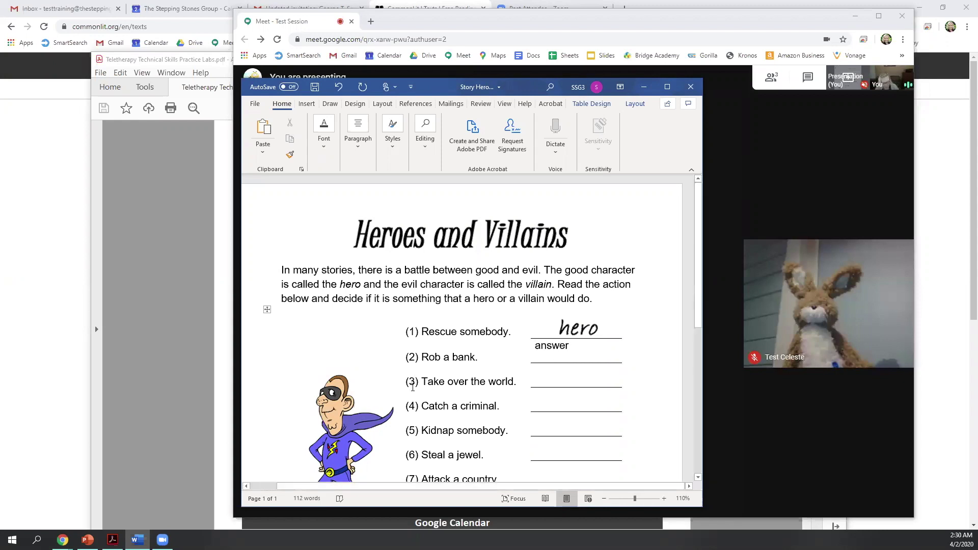
scroll(414, 389, down, 5)
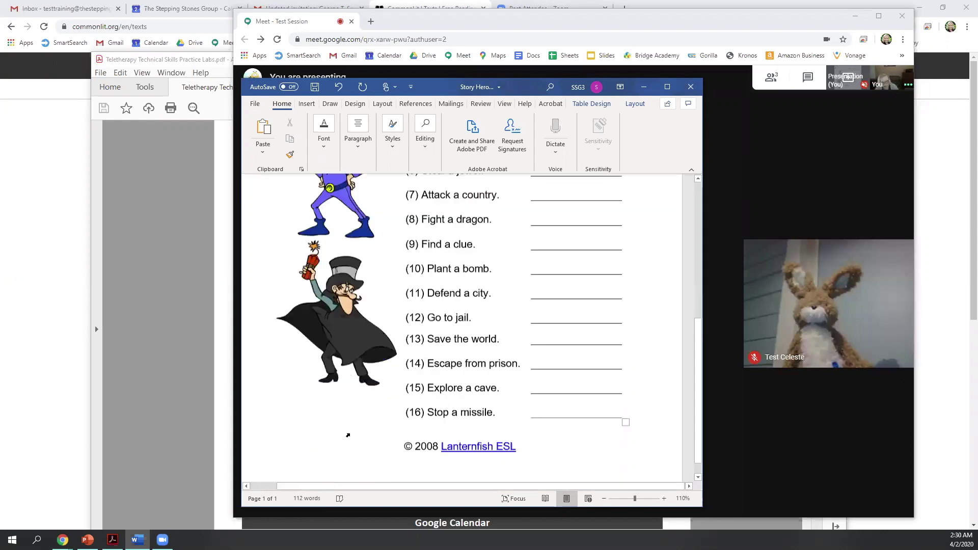
scroll(407, 322, up, 5)
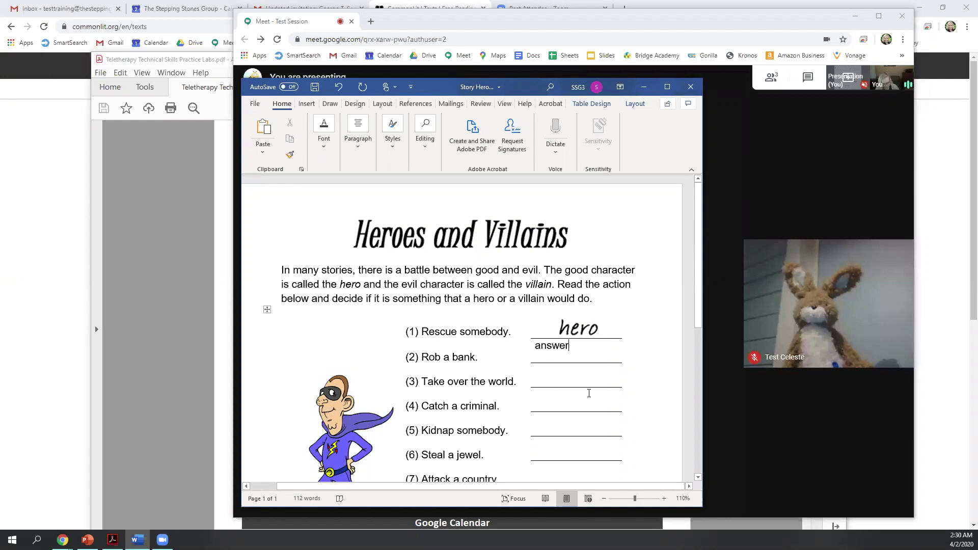
scroll(587, 394, down, 3)
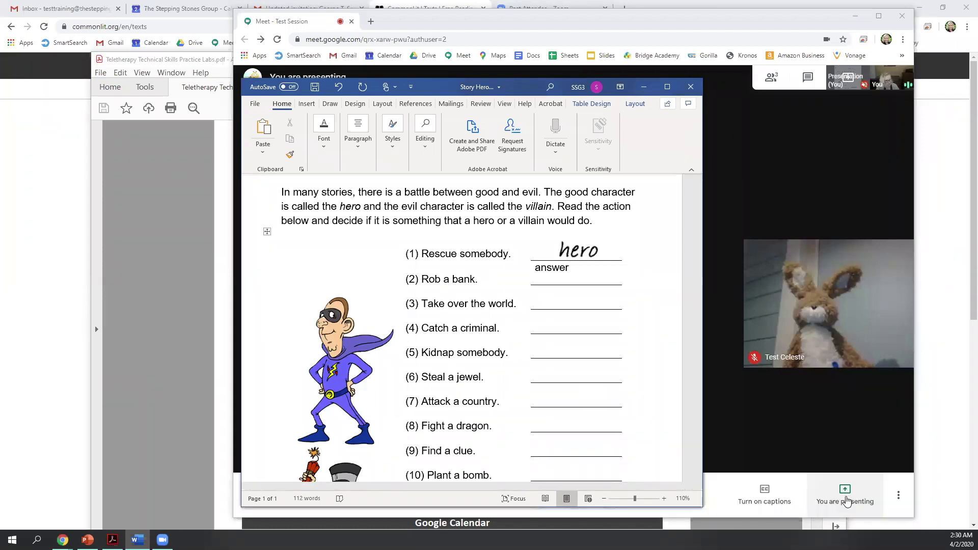
- Reposition the Meet and Word windows to keep the worksheet and the participant's video visible, and stop presenting the worksheet
click(846, 499)
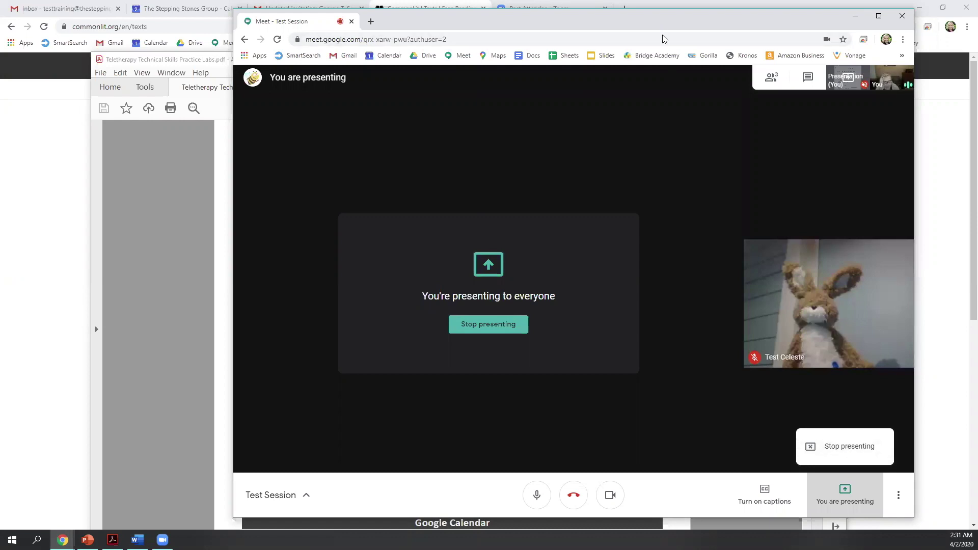
drag(659, 17, 663, 34)
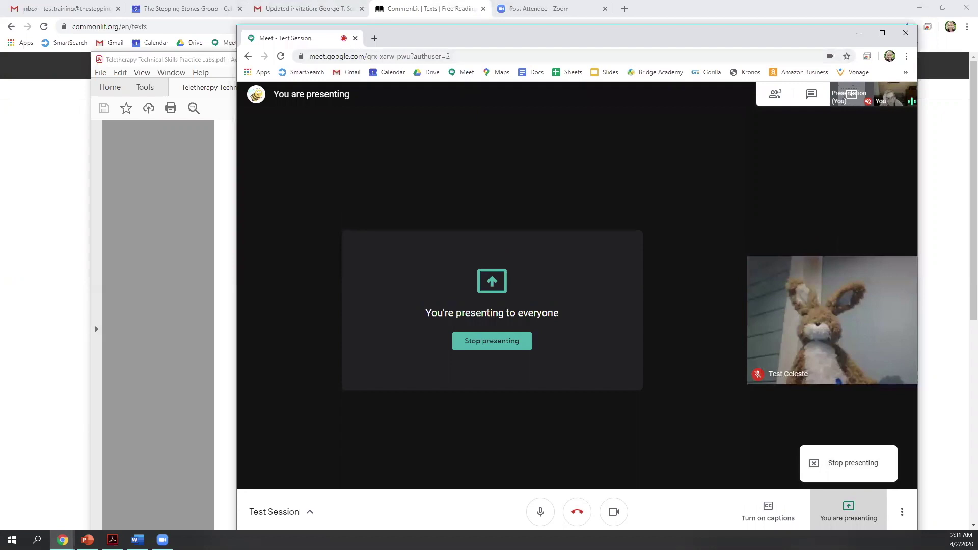
key(alt+Tab)
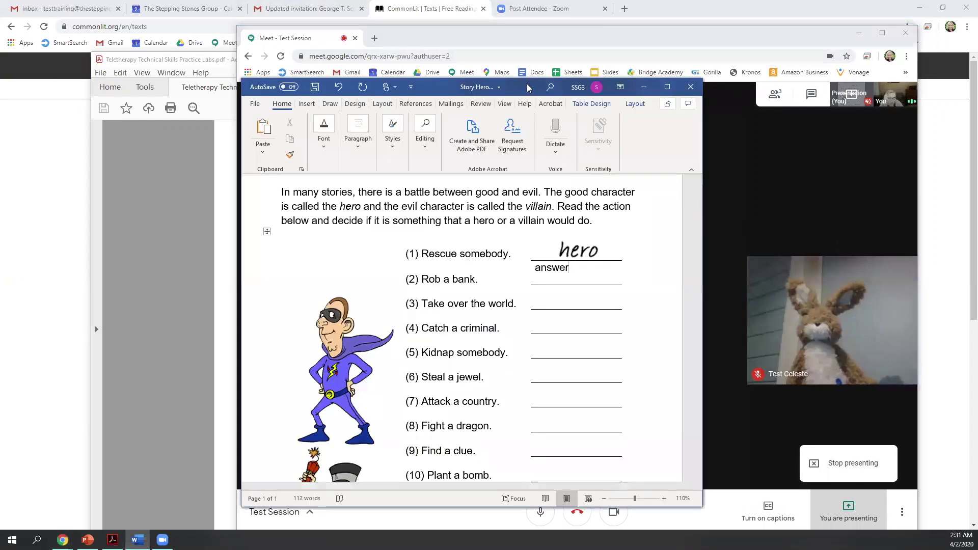
drag(527, 87, 512, 74)
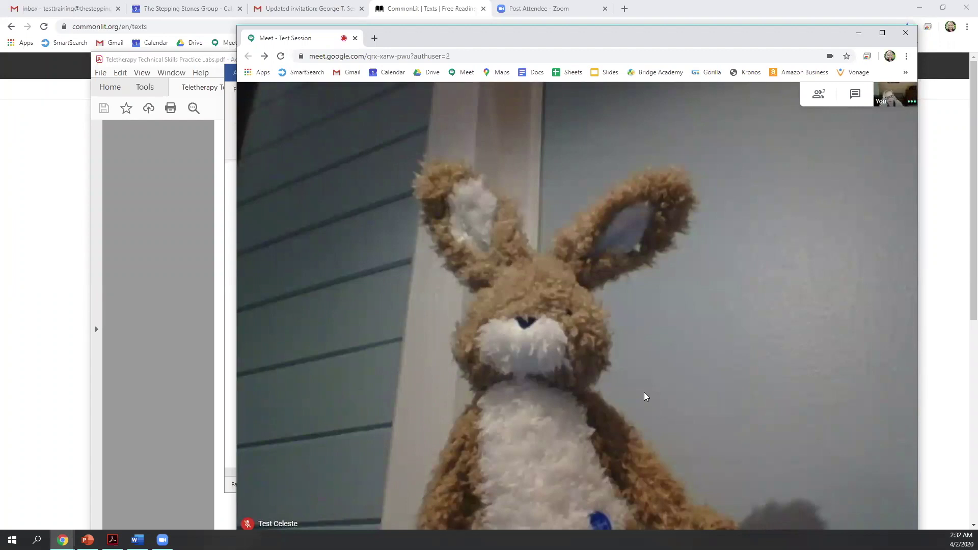
- Move the Meet tab back into the main browser window and visit Calendar to close the Test Session event details, returning to the call
mouse_move(574, 514)
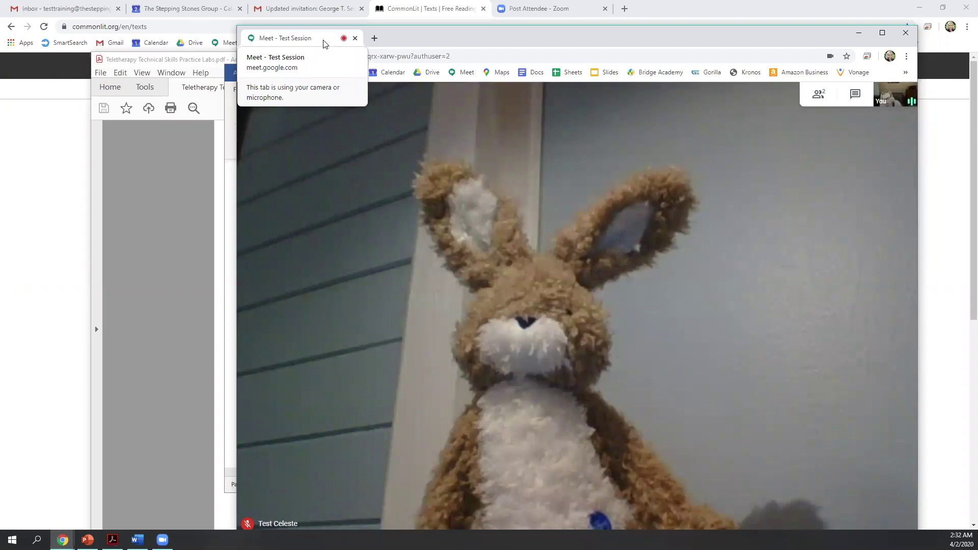
drag(300, 38, 278, 23)
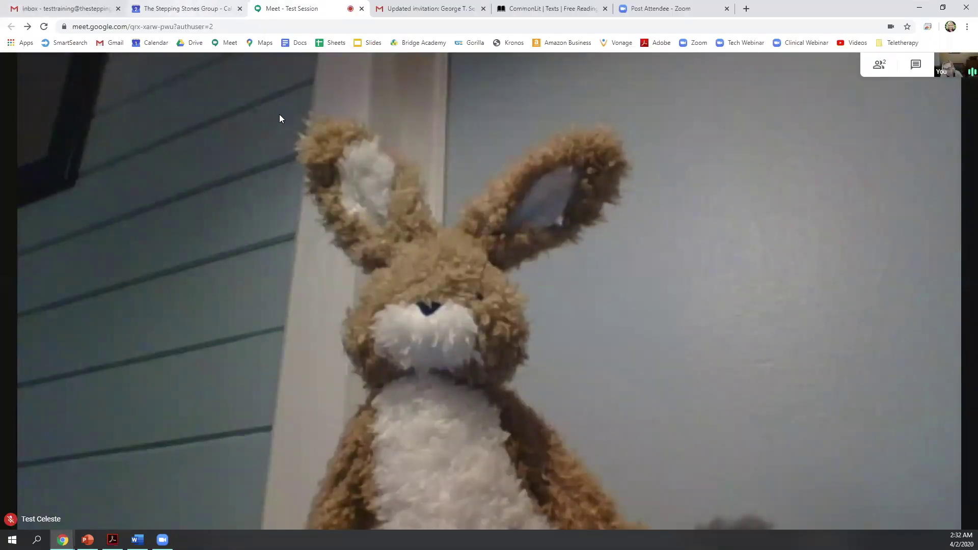
key(ctrl+shift+Tab)
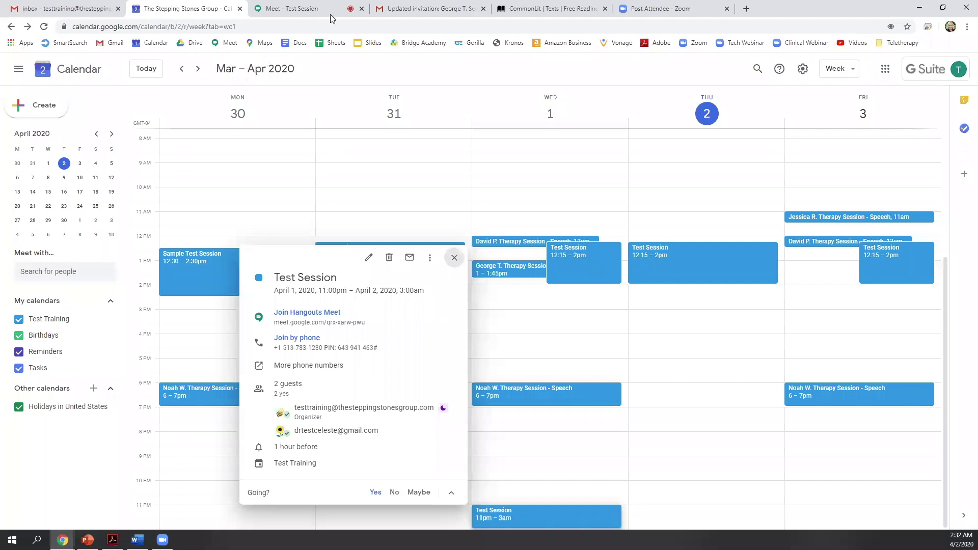
key(Escape)
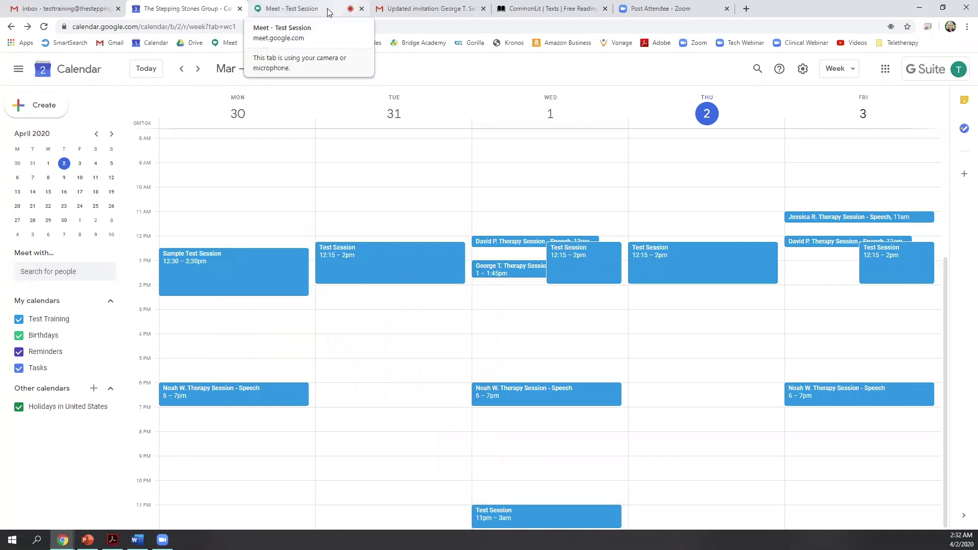
click(323, 12)
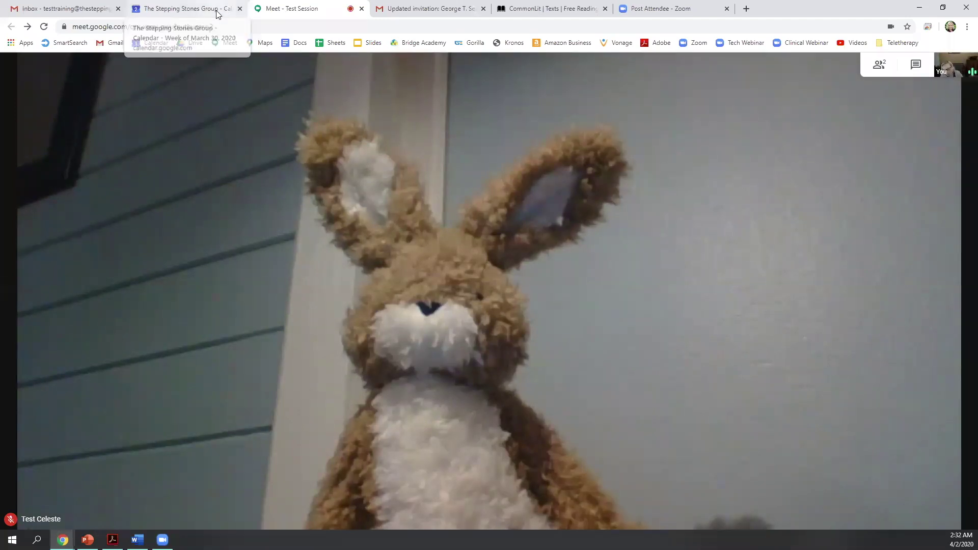
mouse_move(454, 159)
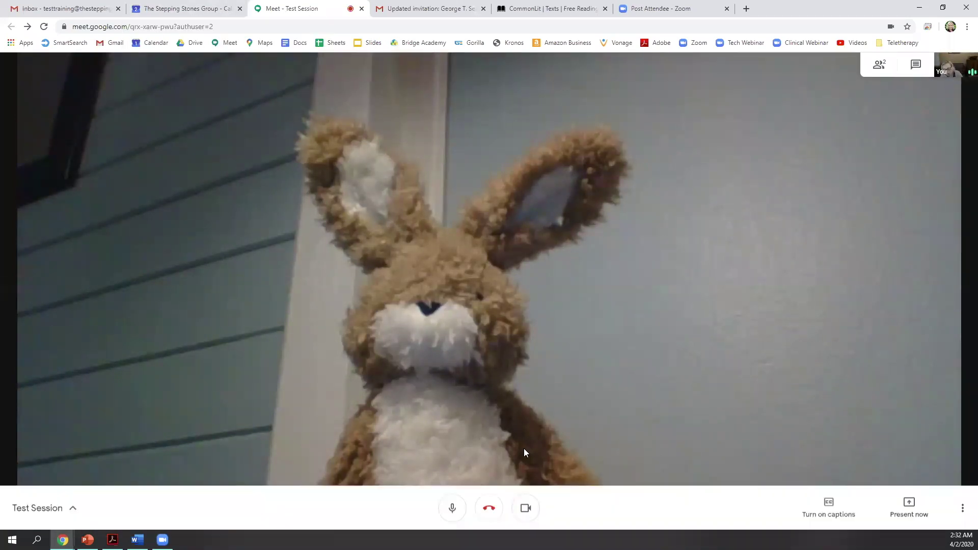